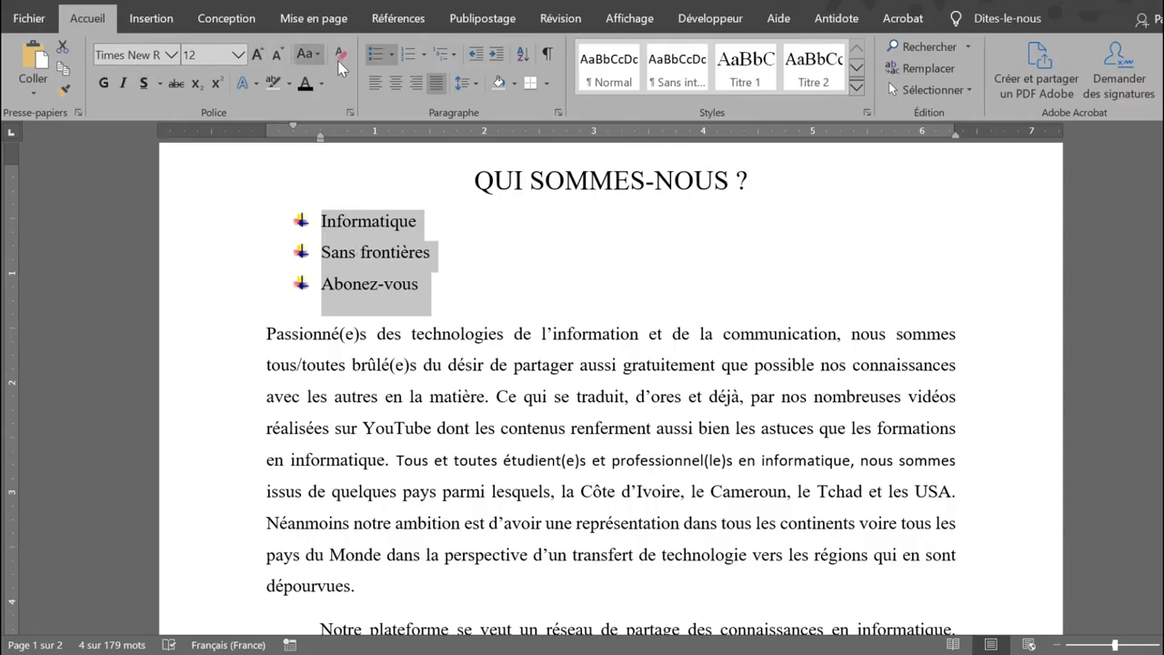
Replace the picture bullets on the three lines under the title with numbering in the i., ii., iii. format.
left_click(374, 55)
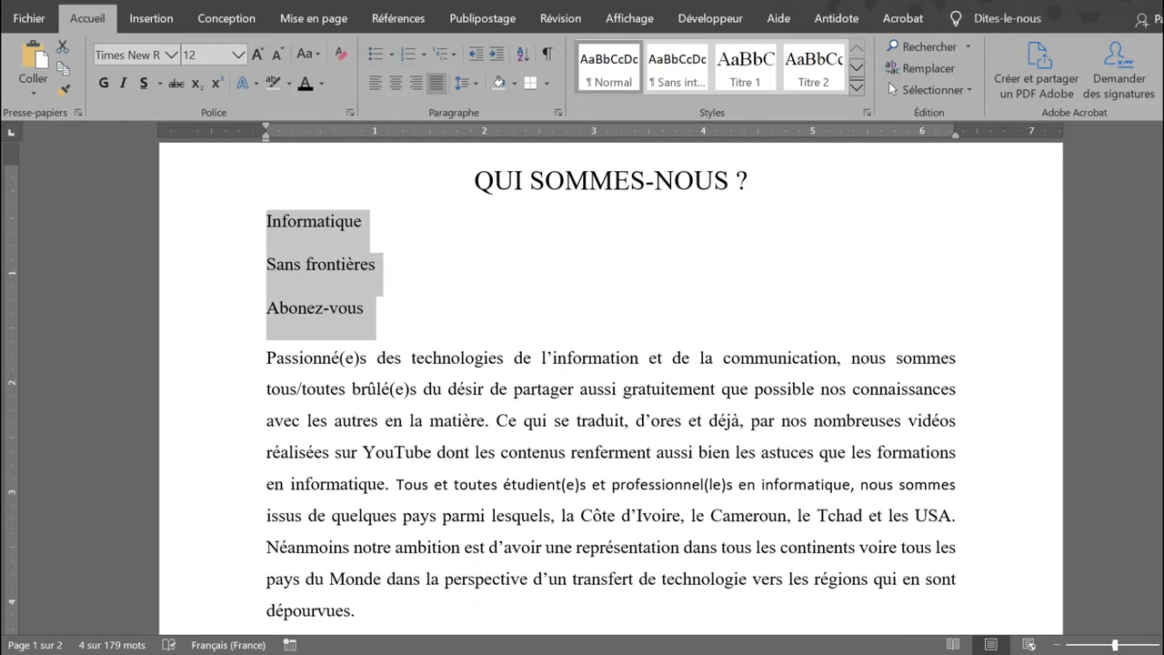
left_click(406, 58)
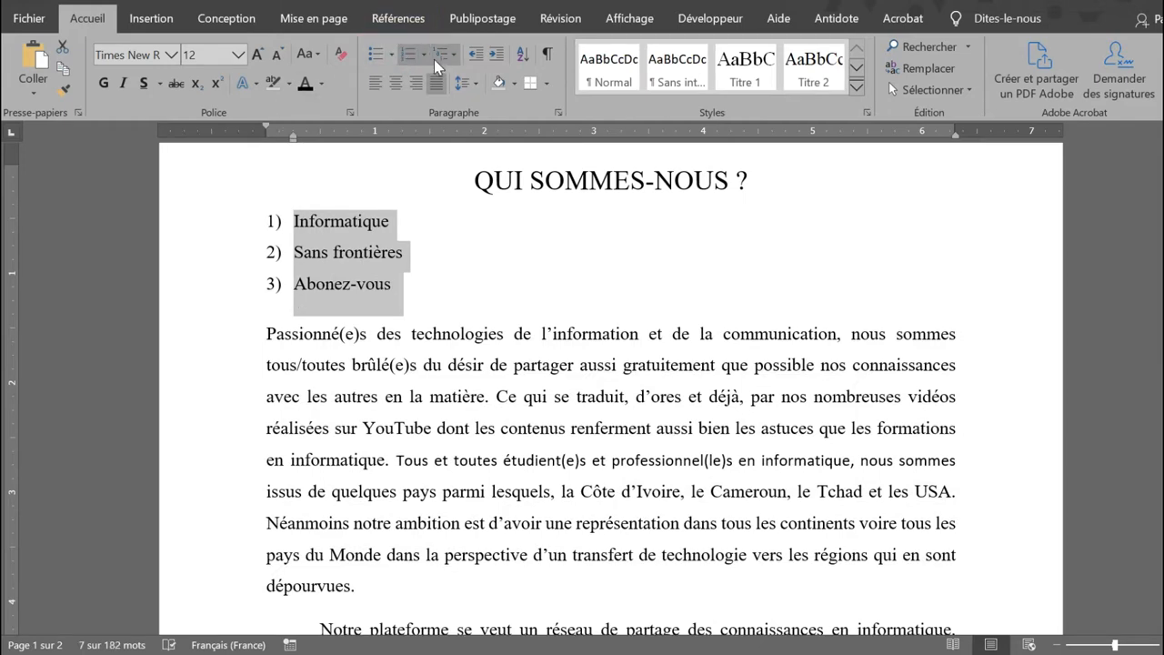
left_click(423, 56)
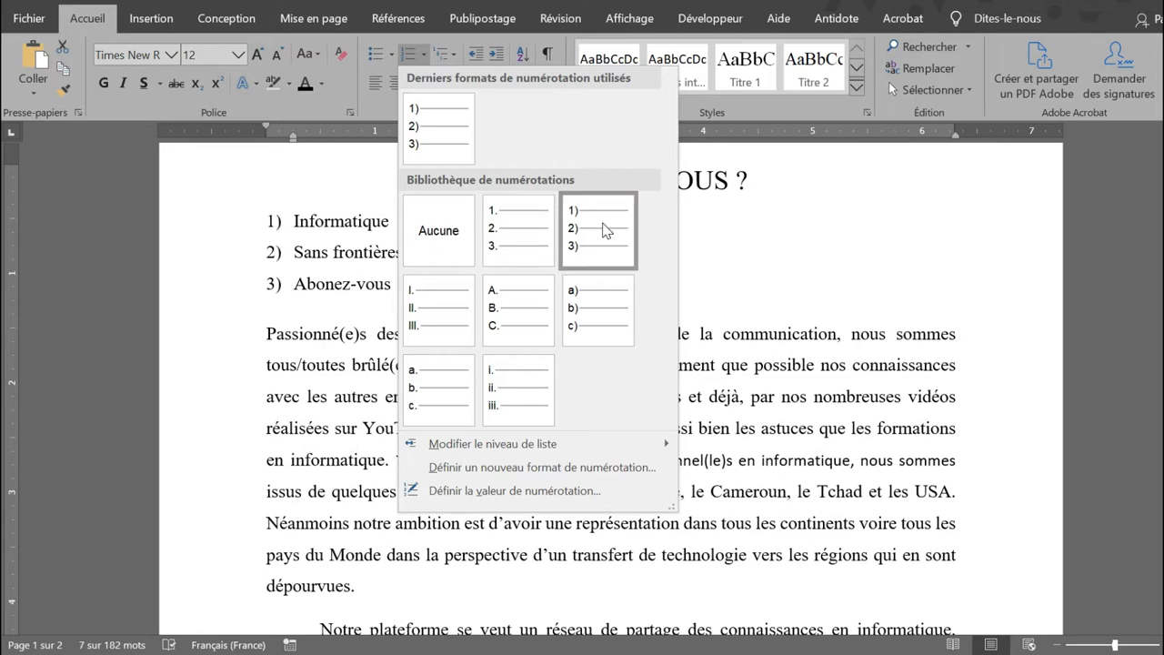
left_click(505, 420)
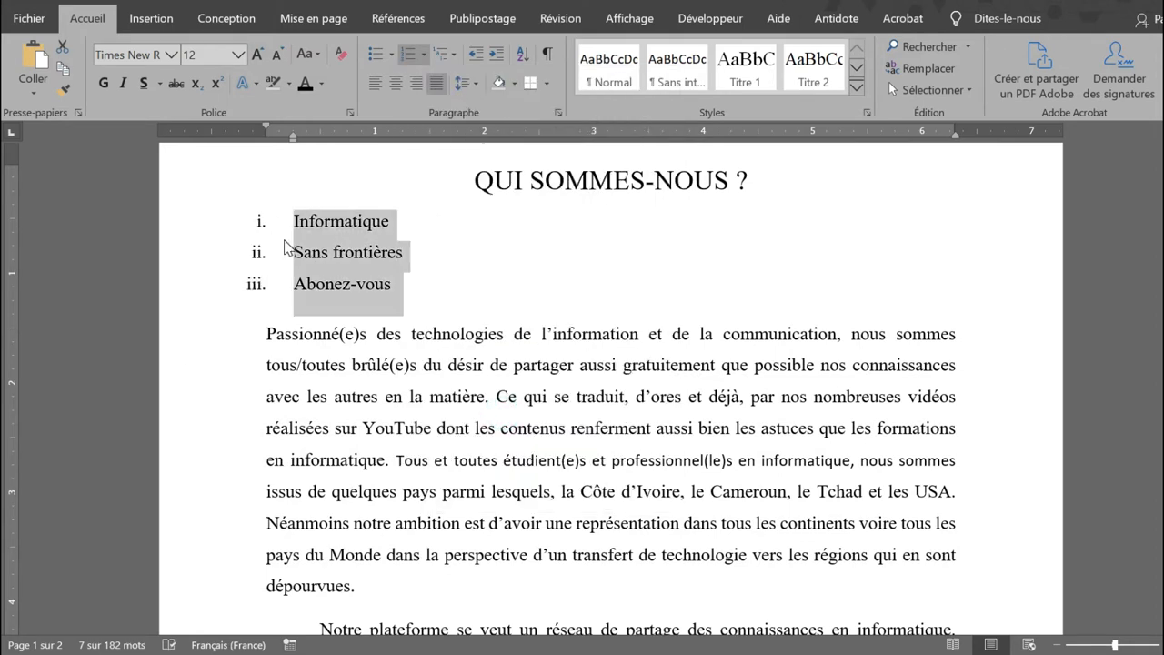
Remove the numbering from the three lines under the title, leaving them as plain paragraphs.
left_click(423, 55)
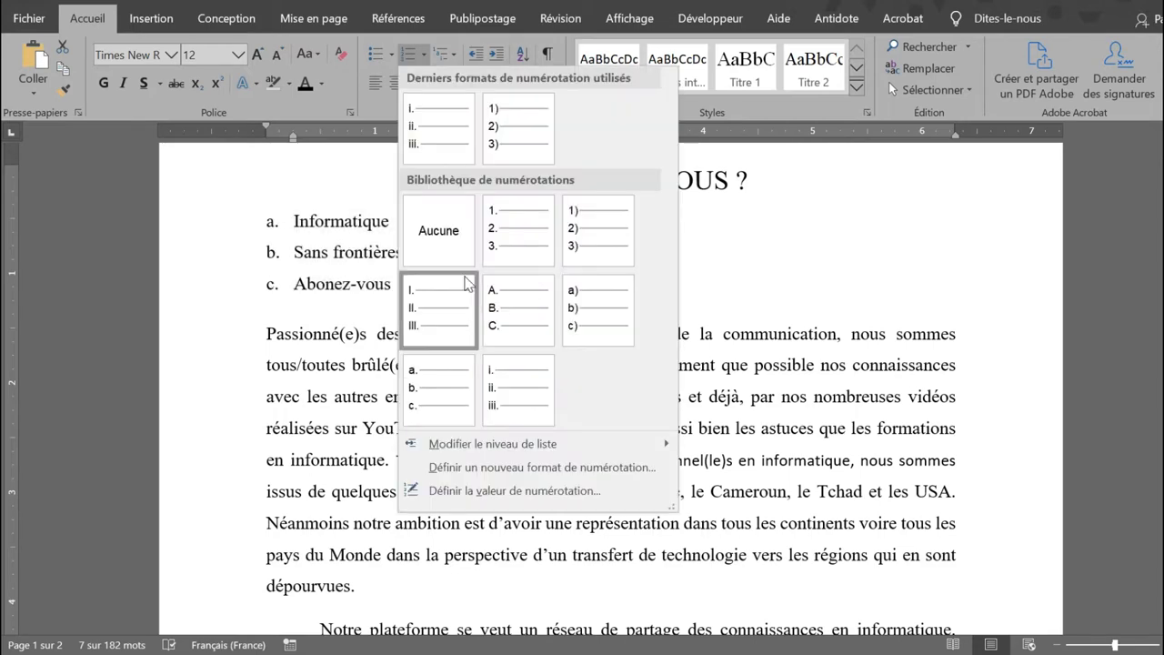
left_click(506, 248)
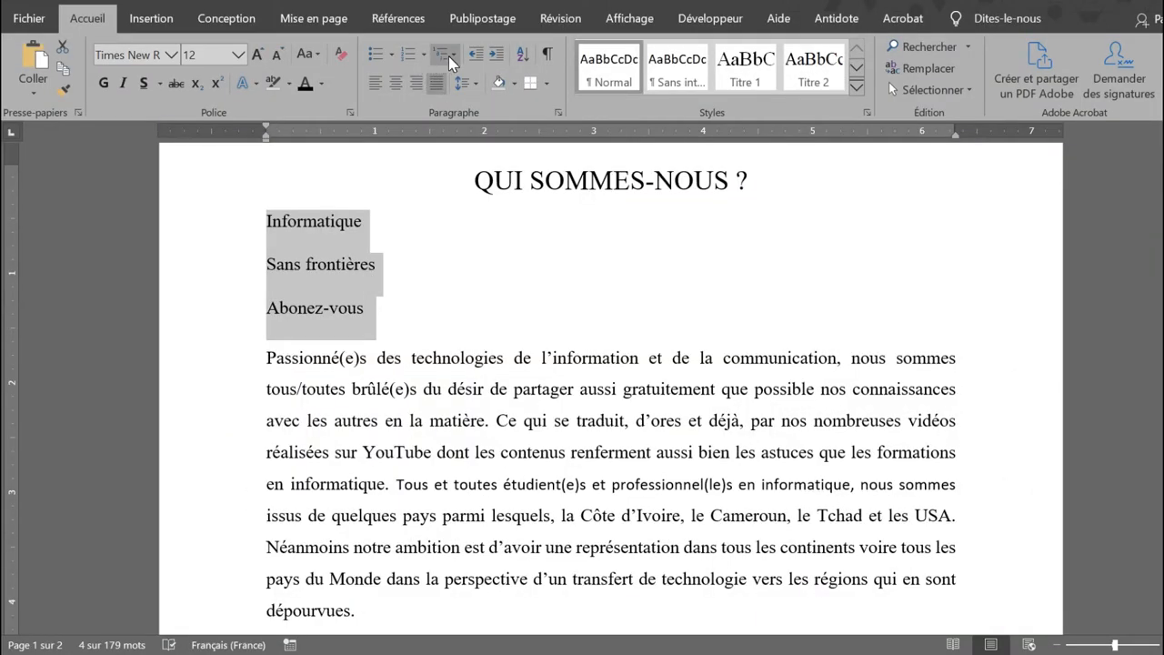
left_click(301, 263)
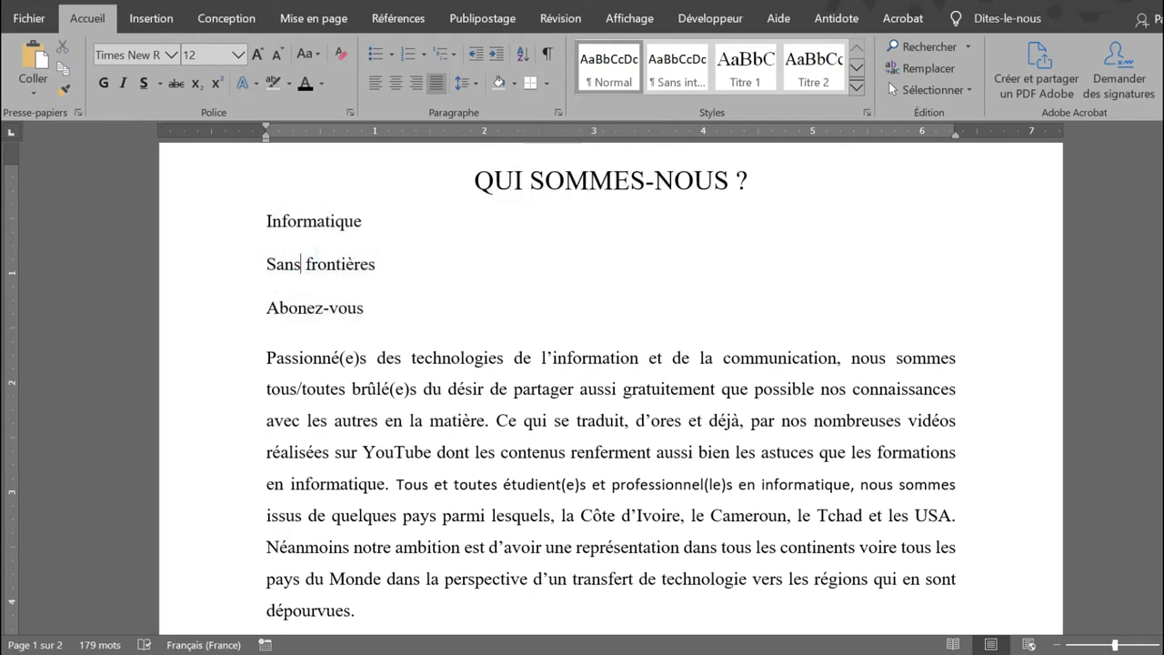
Apply the 1., 1.1., 1.1.1. multilevel list format to the line "Informatique".
left_click_drag(266, 221, 370, 223)
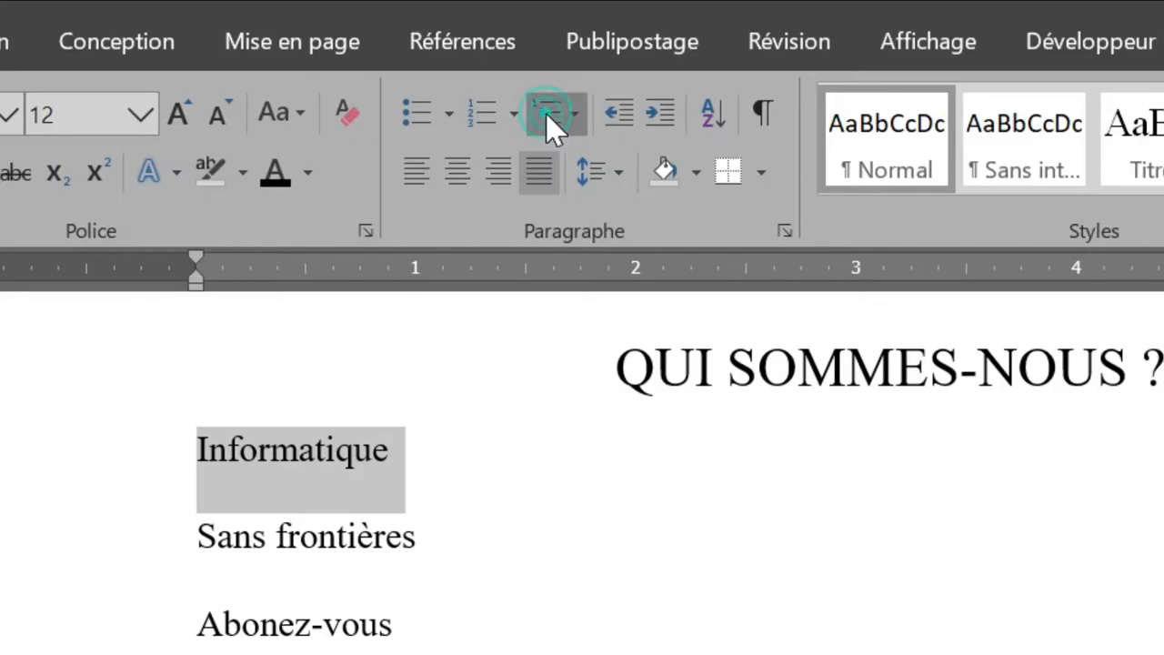
left_click(443, 56)
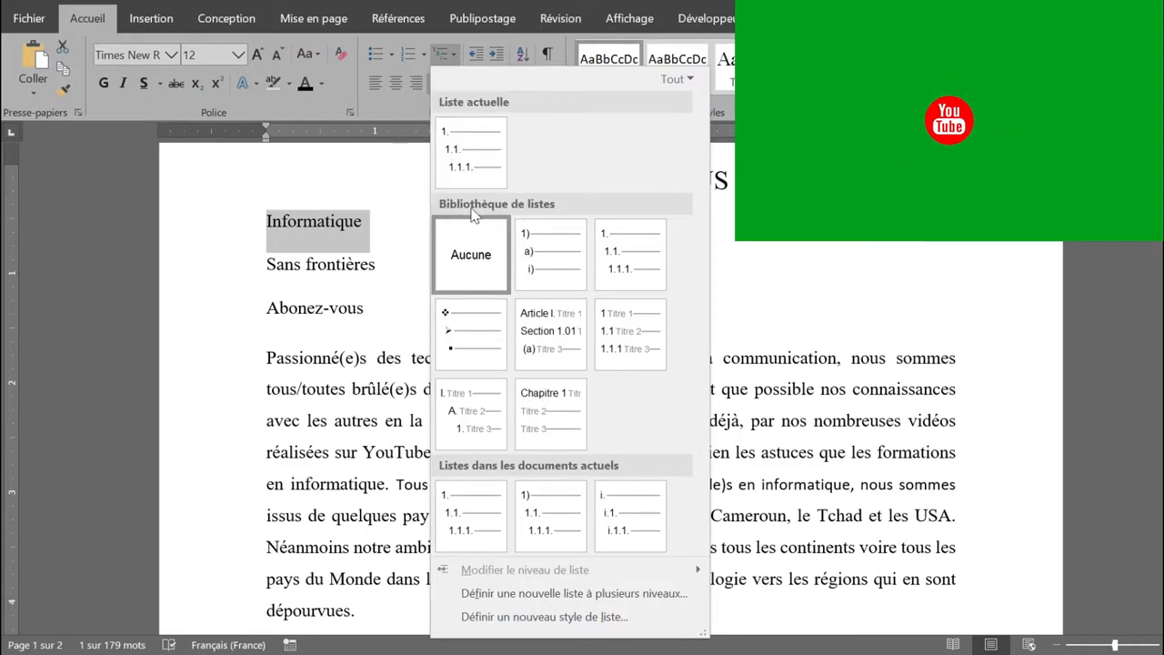
mouse_move(760, 548)
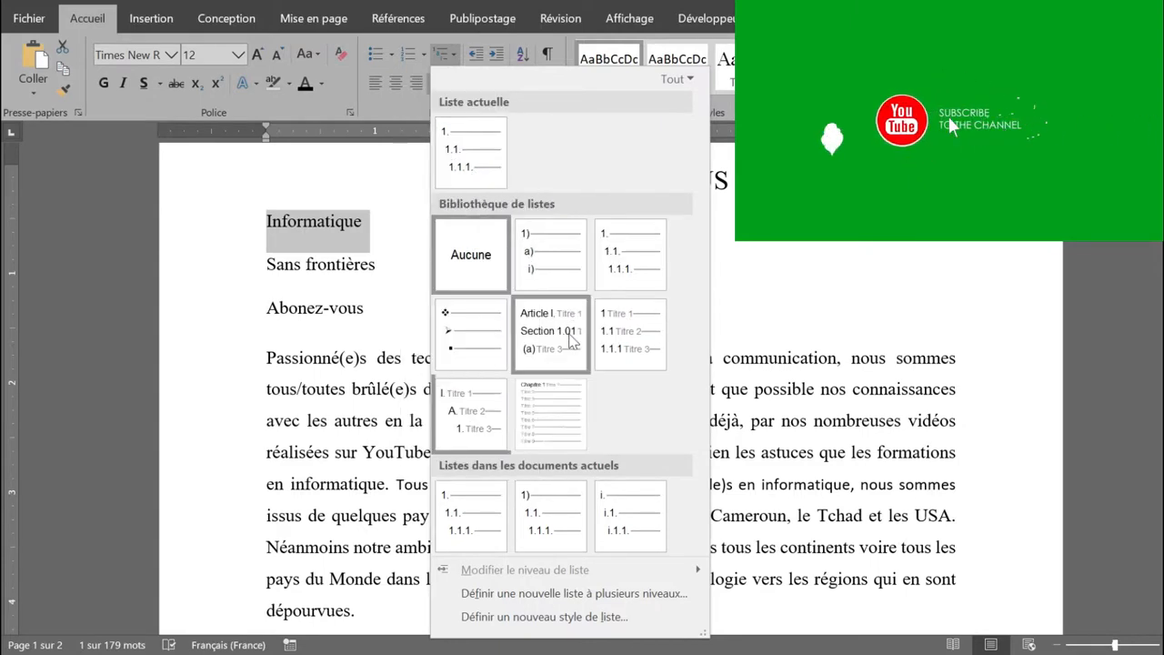
mouse_move(617, 261)
left_click(451, 155)
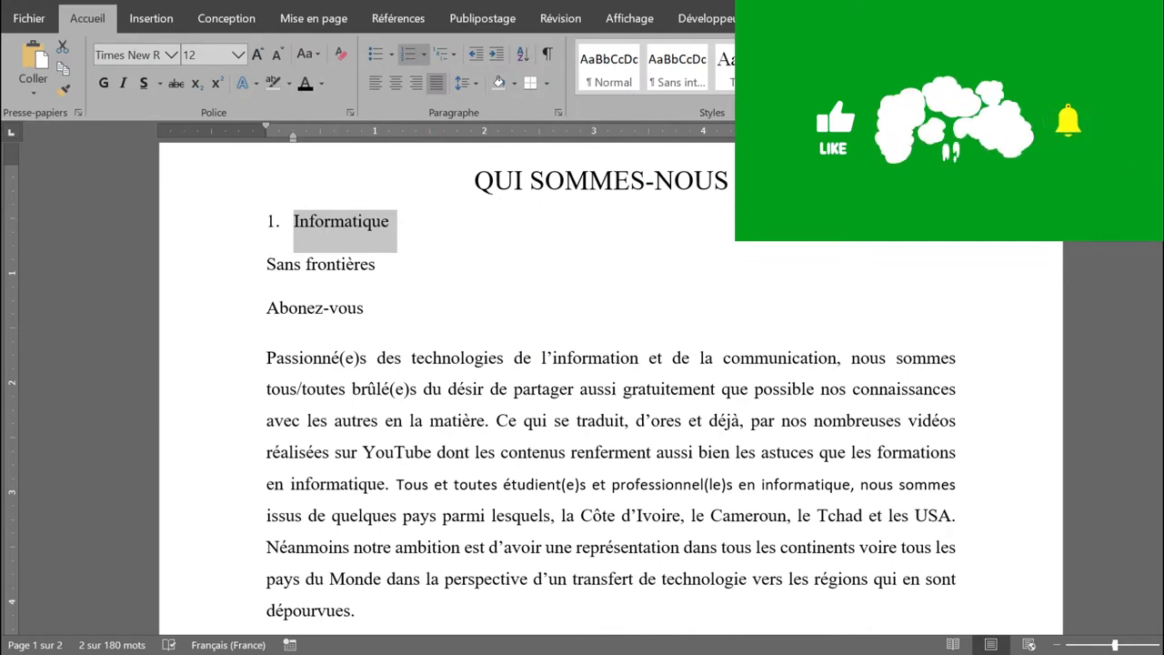
Bring "Sans frontières" into the list as second-level item 1.1. under "Informatique".
key("Delete")
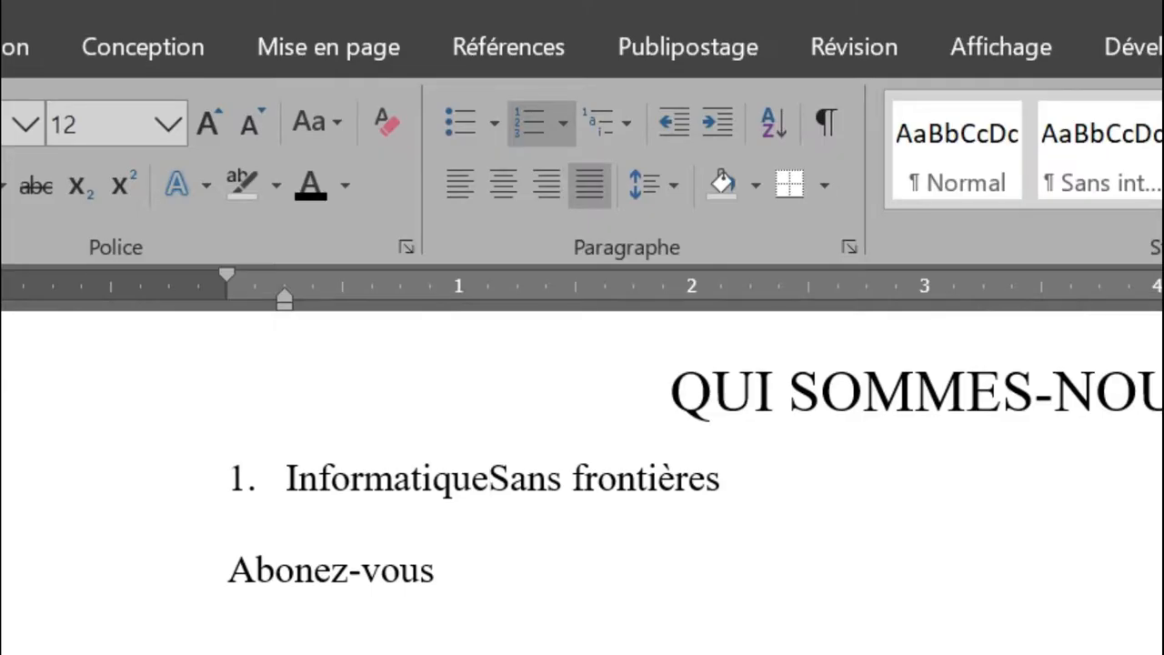
key("Return")
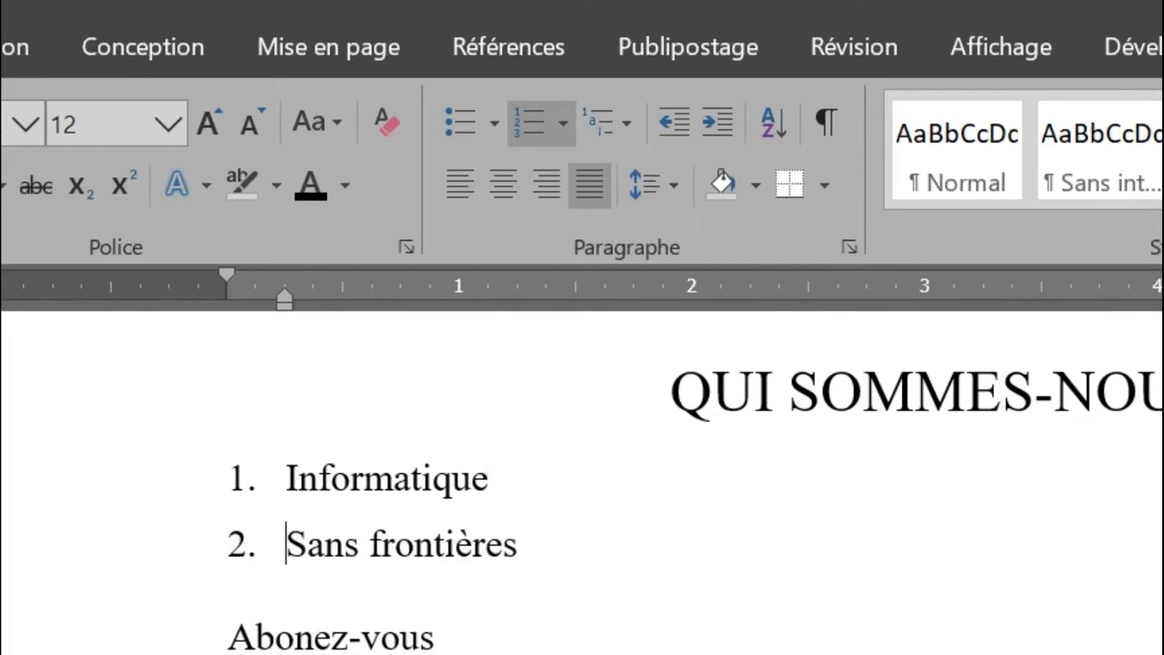
key("Tab")
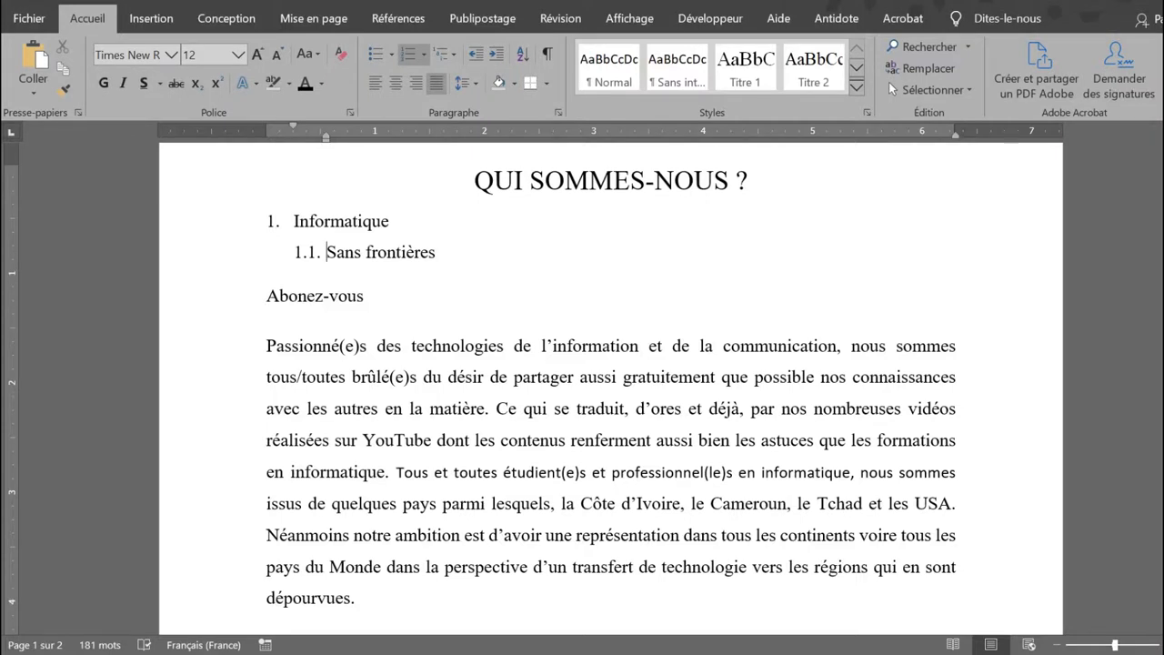
Add "Abonez-vous" to the list as third-level item 1.1.1. under "Sans frontières".
left_click(267, 296)
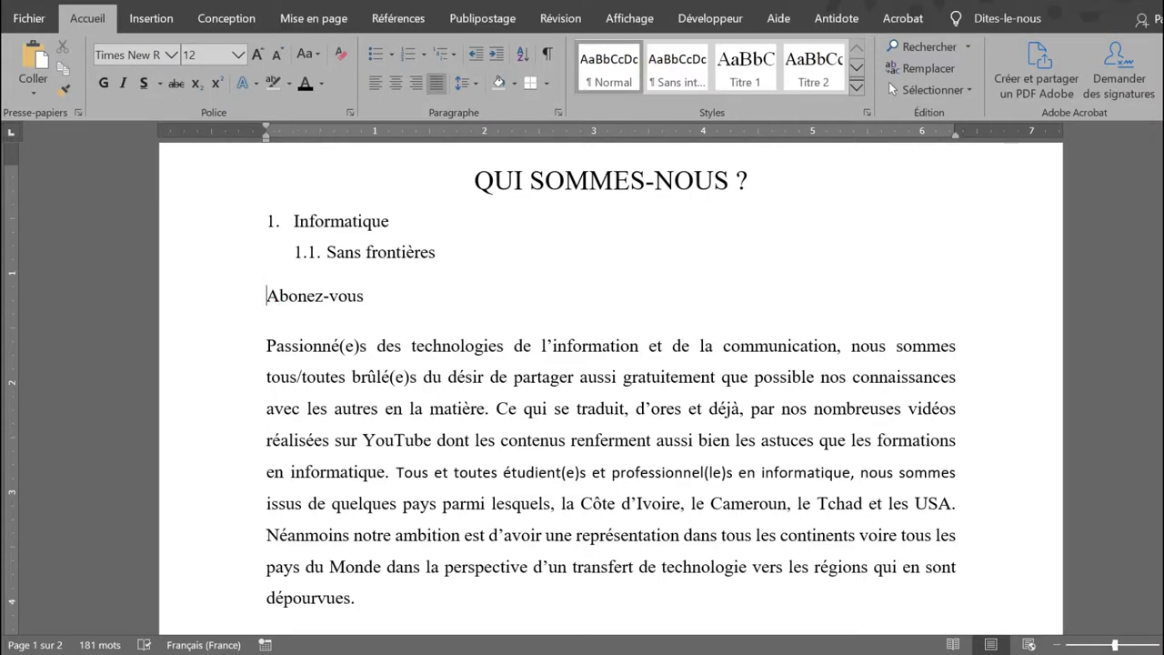
key("BackSpace")
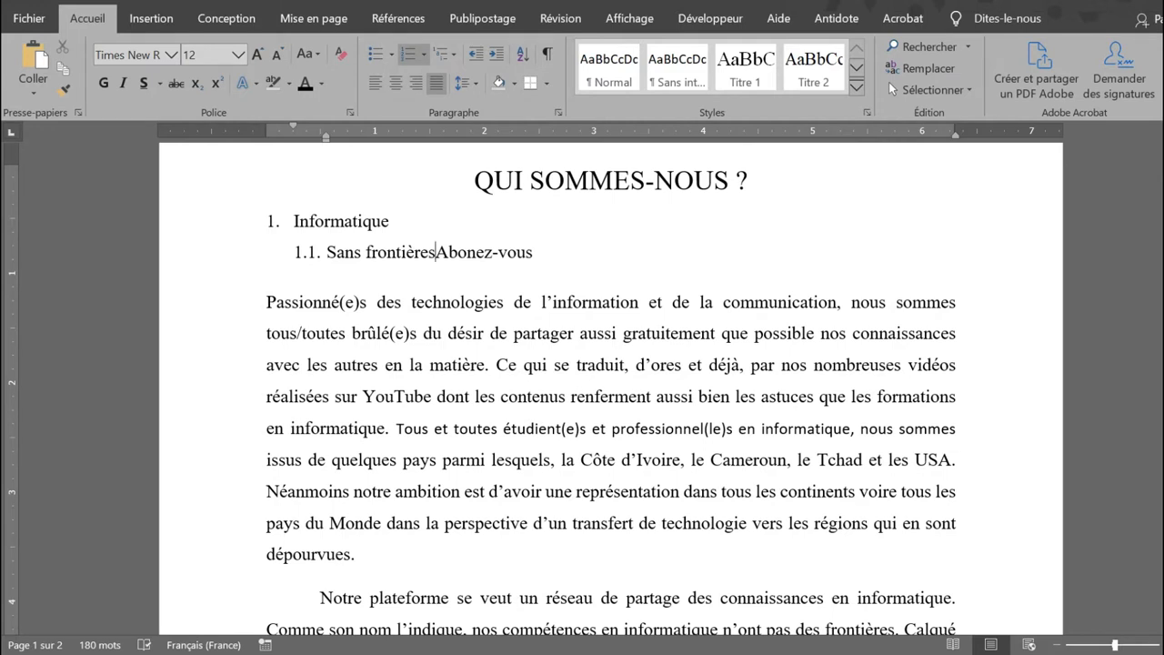
key("Return")
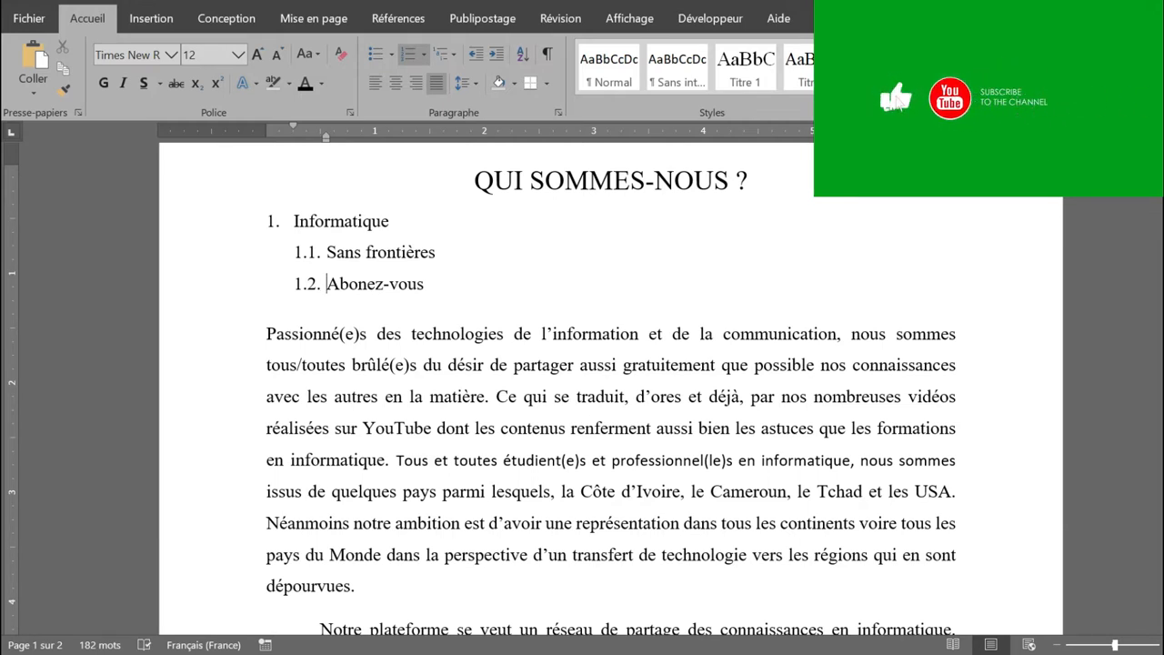
key("Tab")
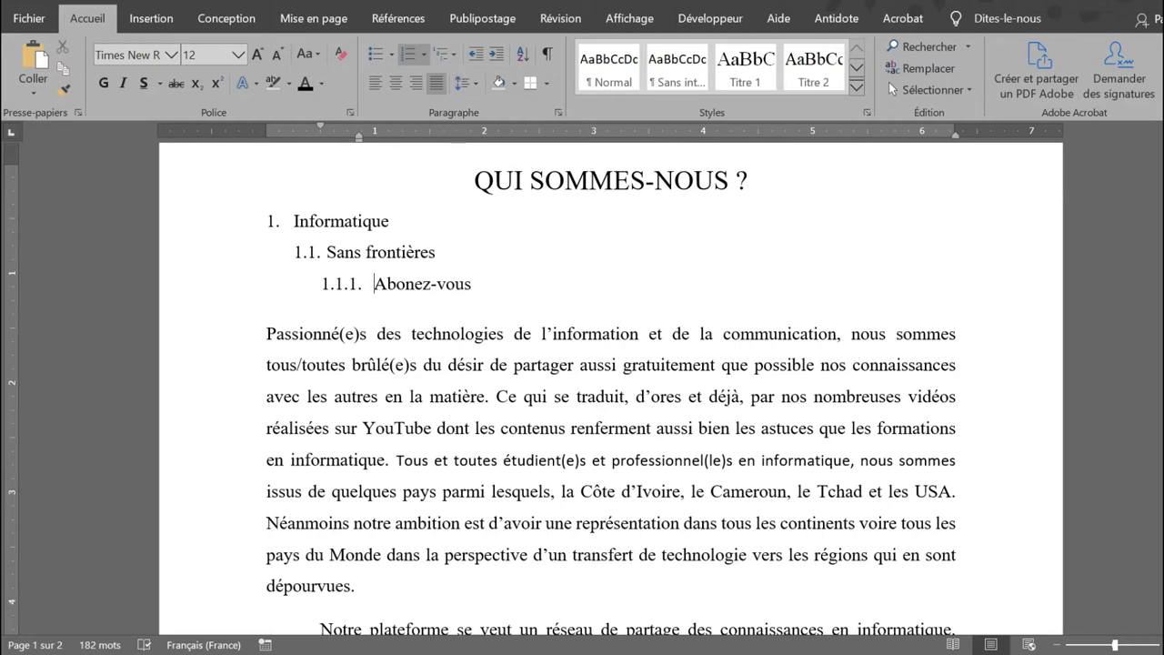
Indent the first line of the paragraph beginning "Passionné(e)s des technologies".
left_click(267, 334)
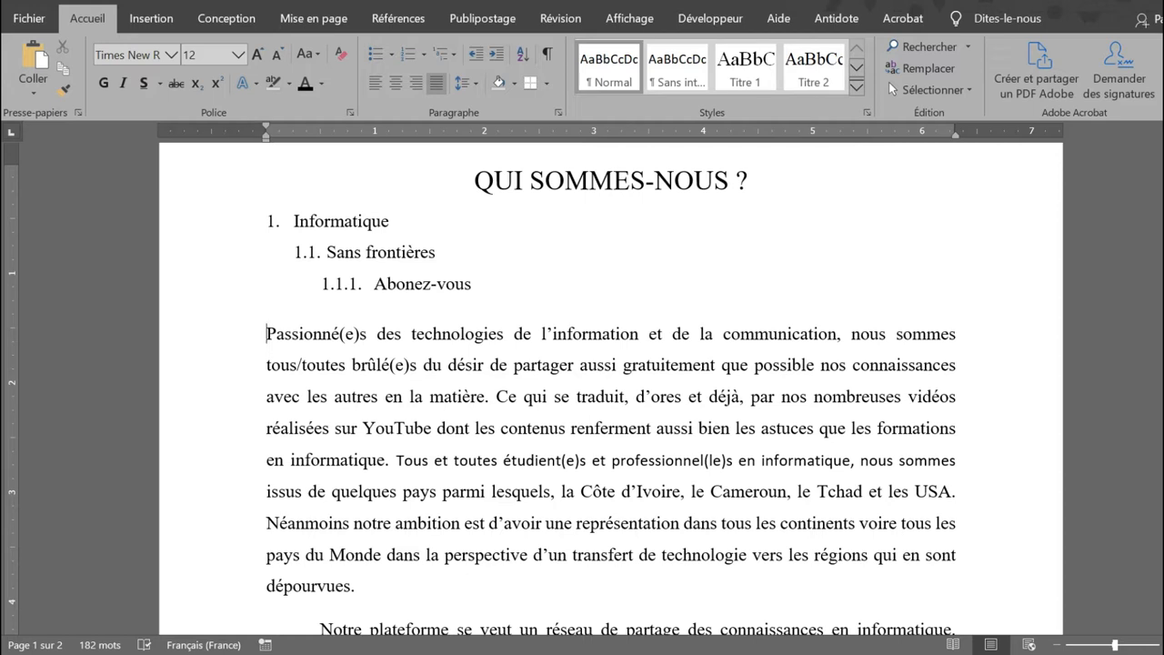
key("Tab")
Try increasing the left indent of the whole paragraph beginning "Passionné(e)s des technologies".
triple_click(365, 559)
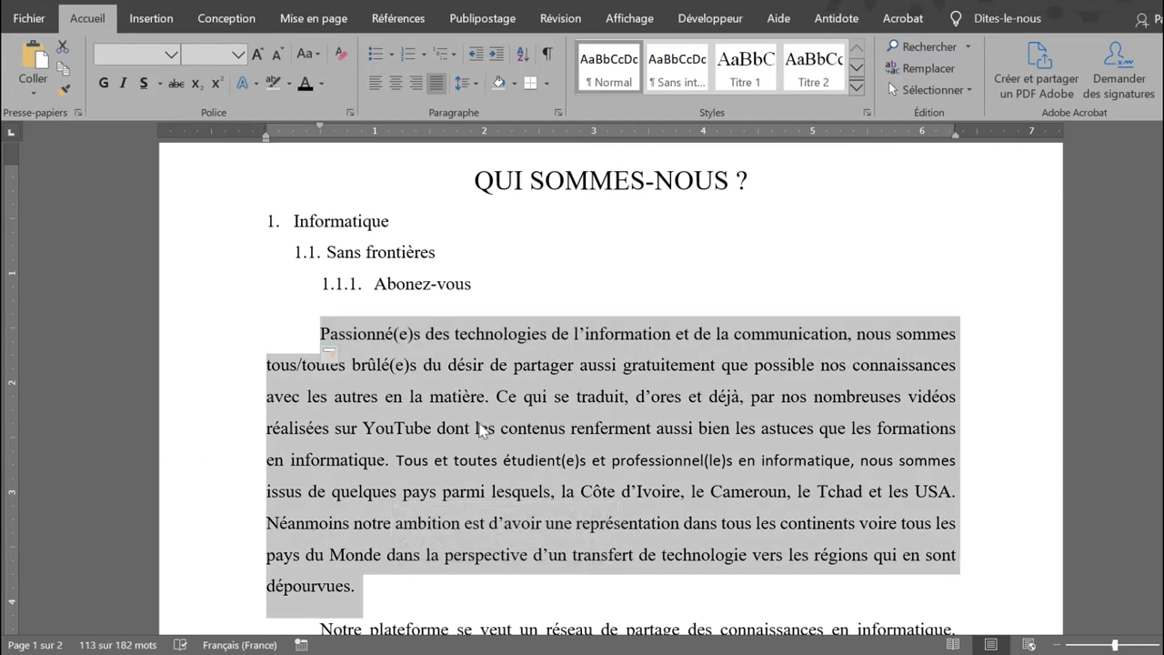
left_click(496, 56)
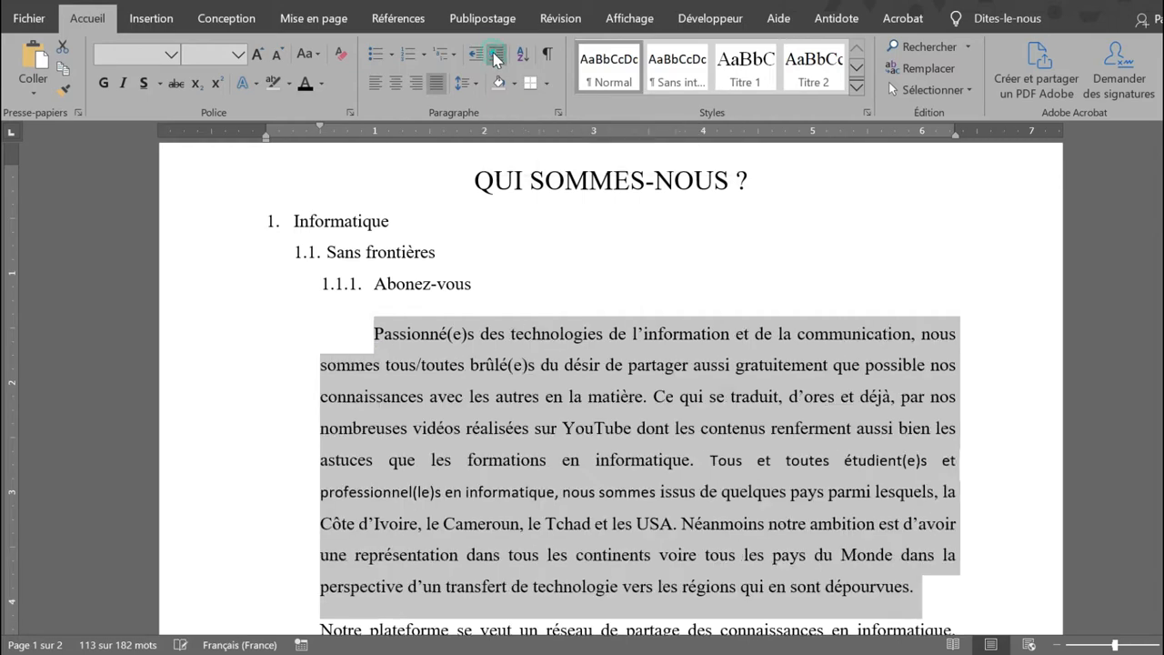
left_click(493, 58)
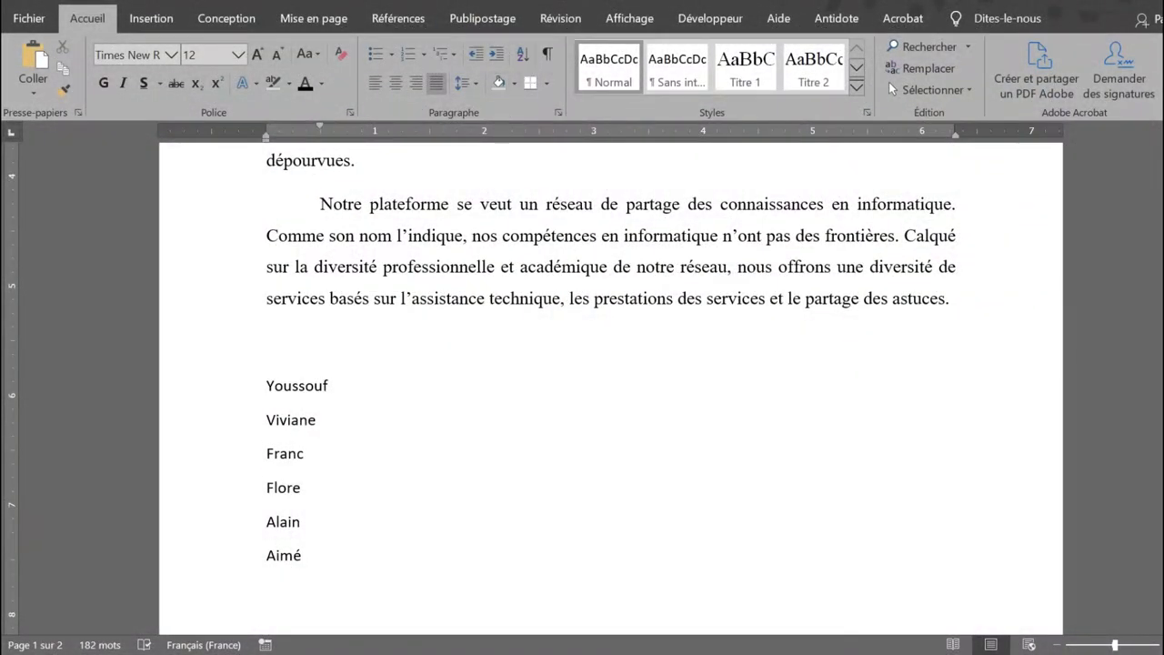
Sort the list of first names at the end of the page by paragraph as text in ascending order.
left_click_drag(267, 382, 302, 560)
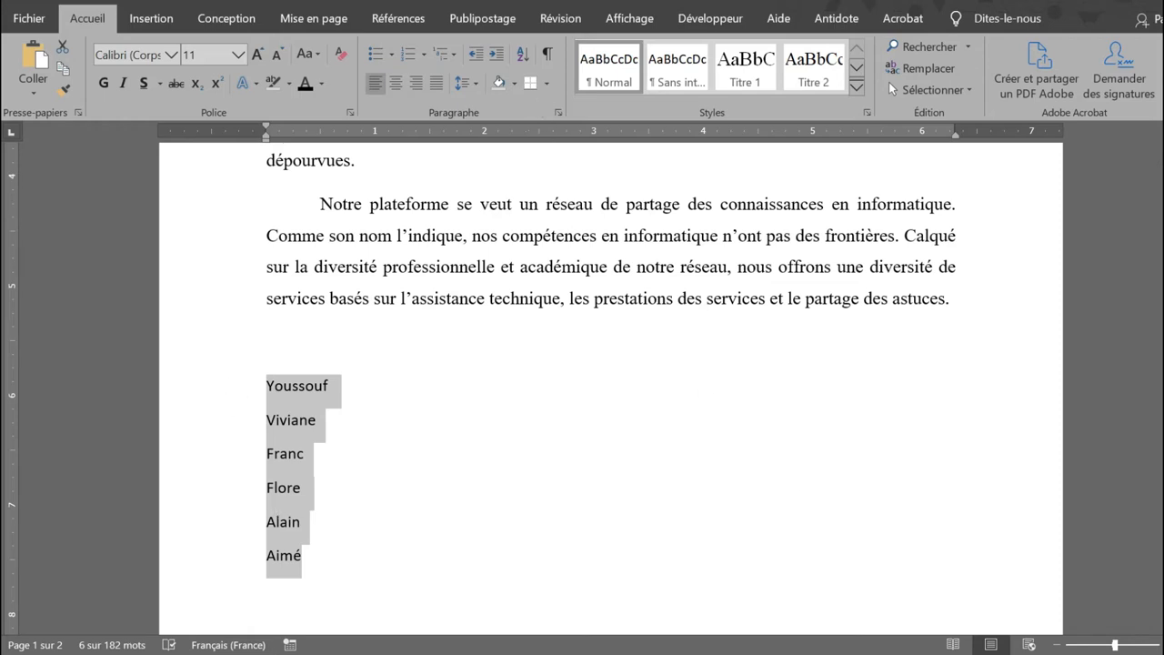
left_click(351, 537)
left_click_drag(263, 374, 302, 556)
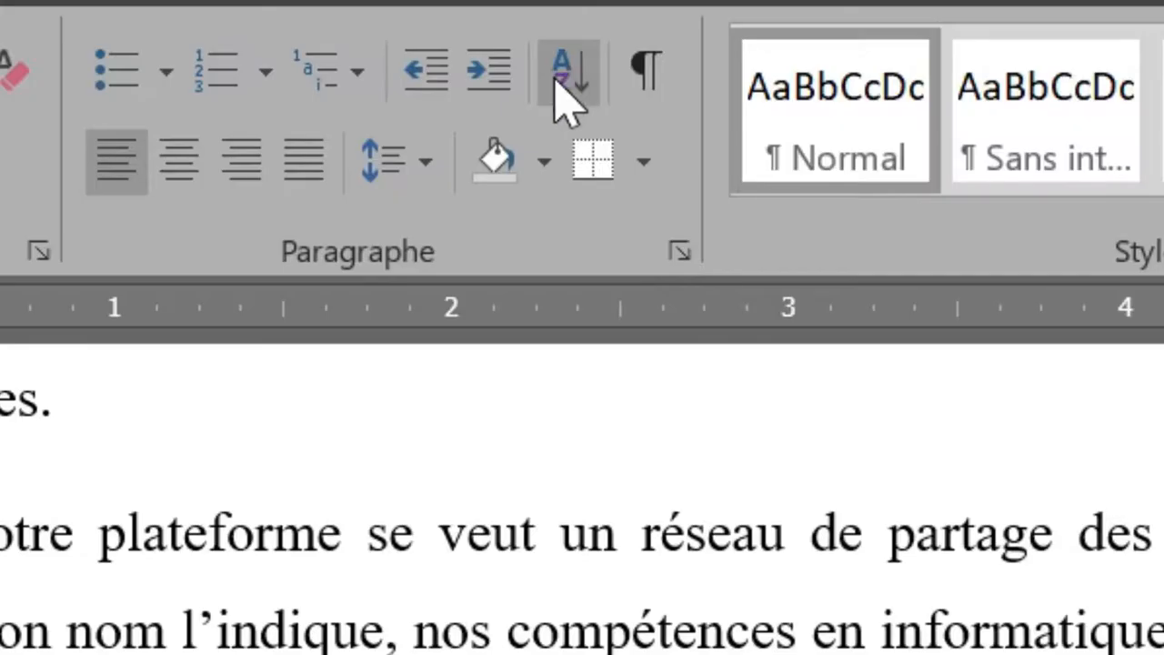
left_click(522, 55)
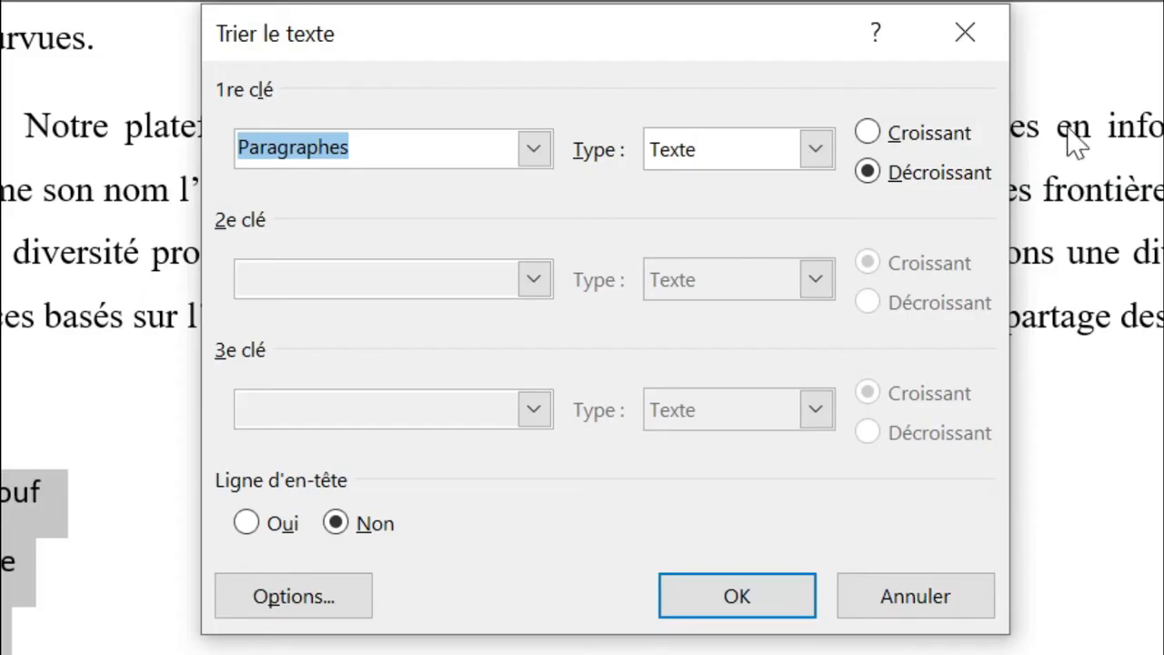
left_click(873, 132)
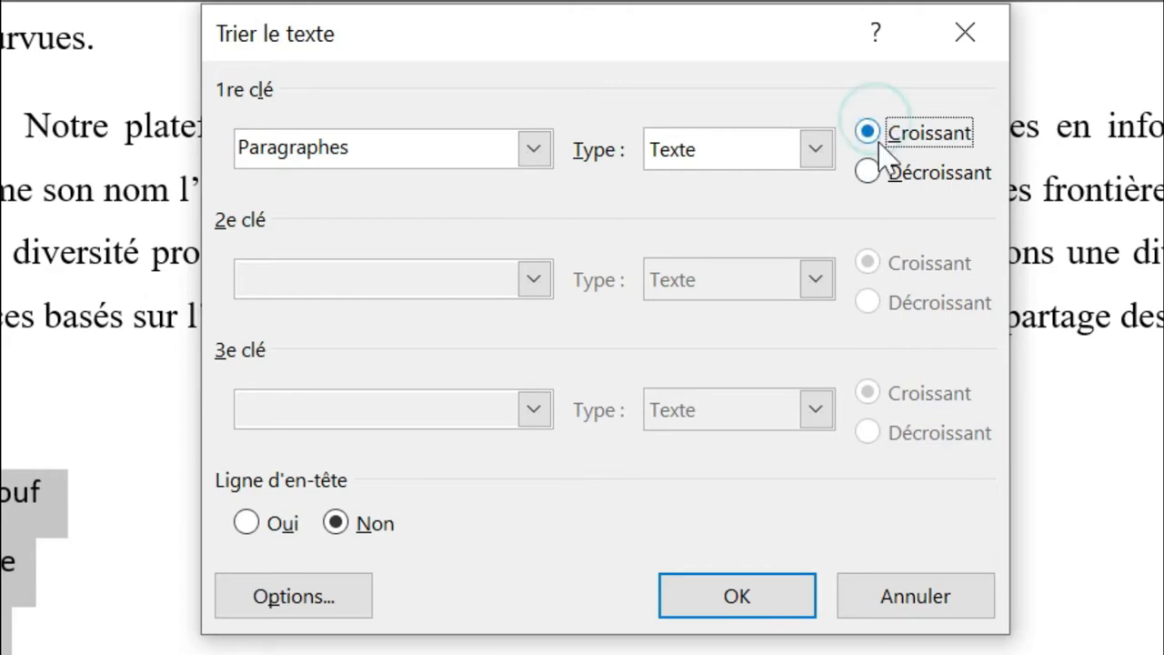
left_click(719, 596)
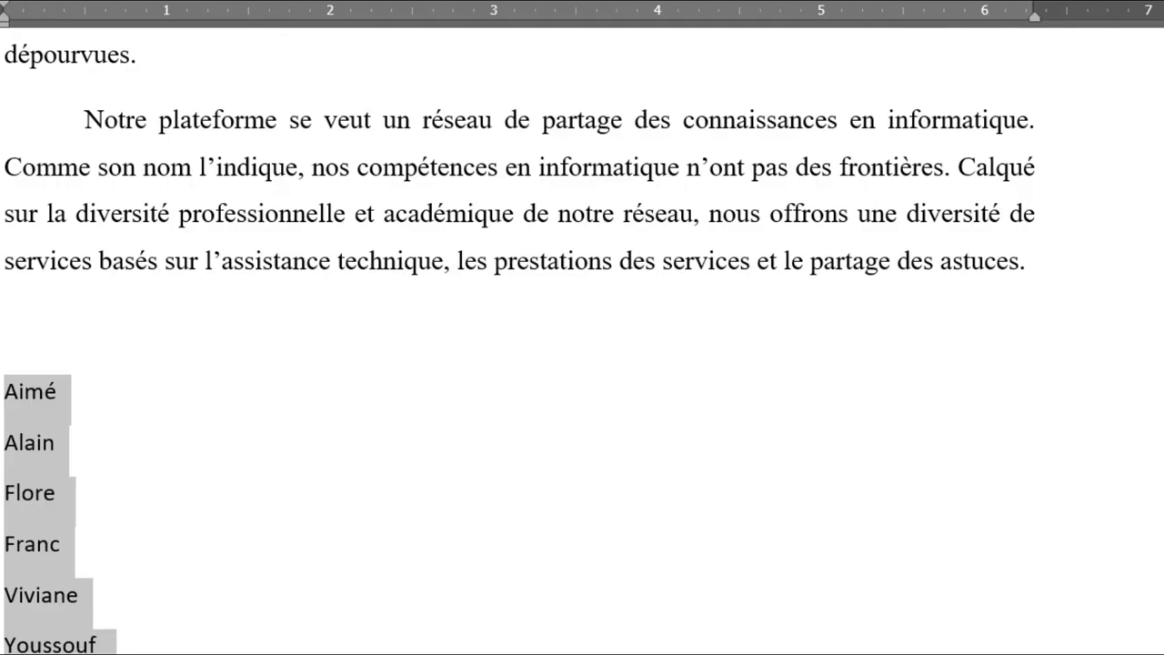
Sort the selected list of first names in descending order.
left_click(782, 1)
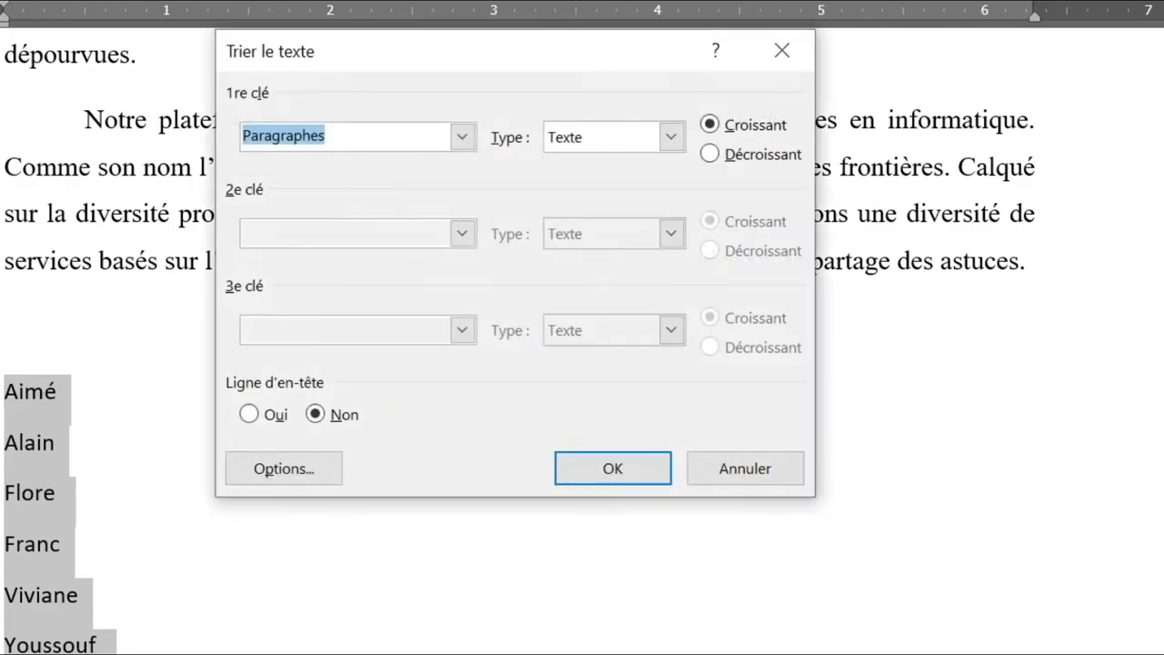
left_click(706, 153)
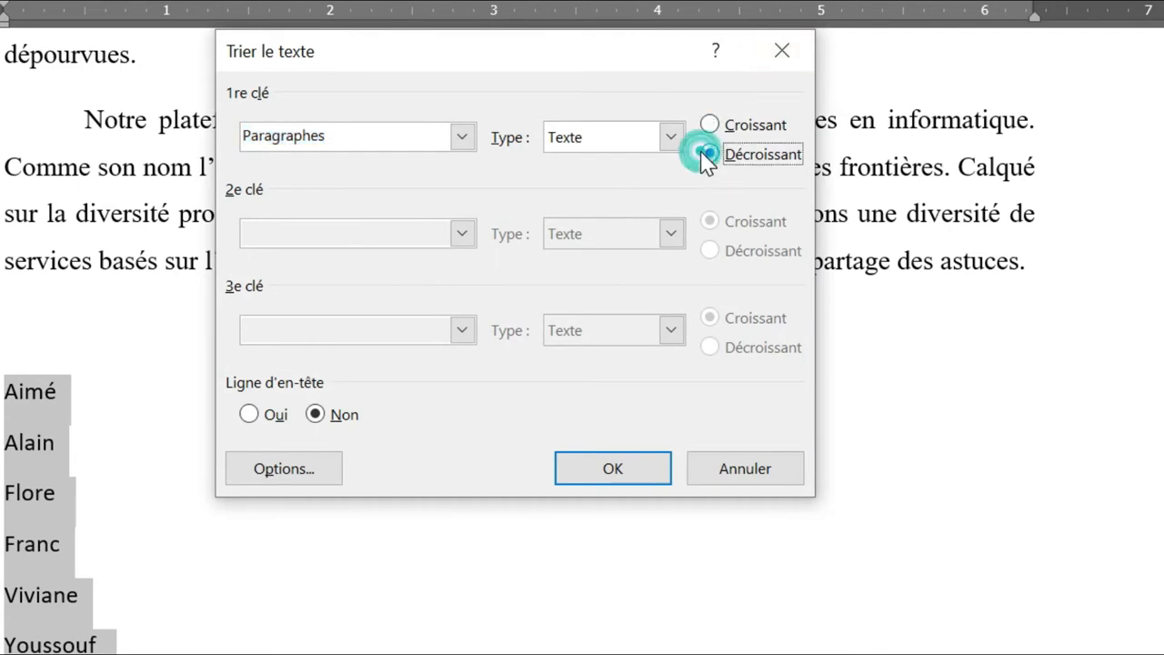
left_click(628, 477)
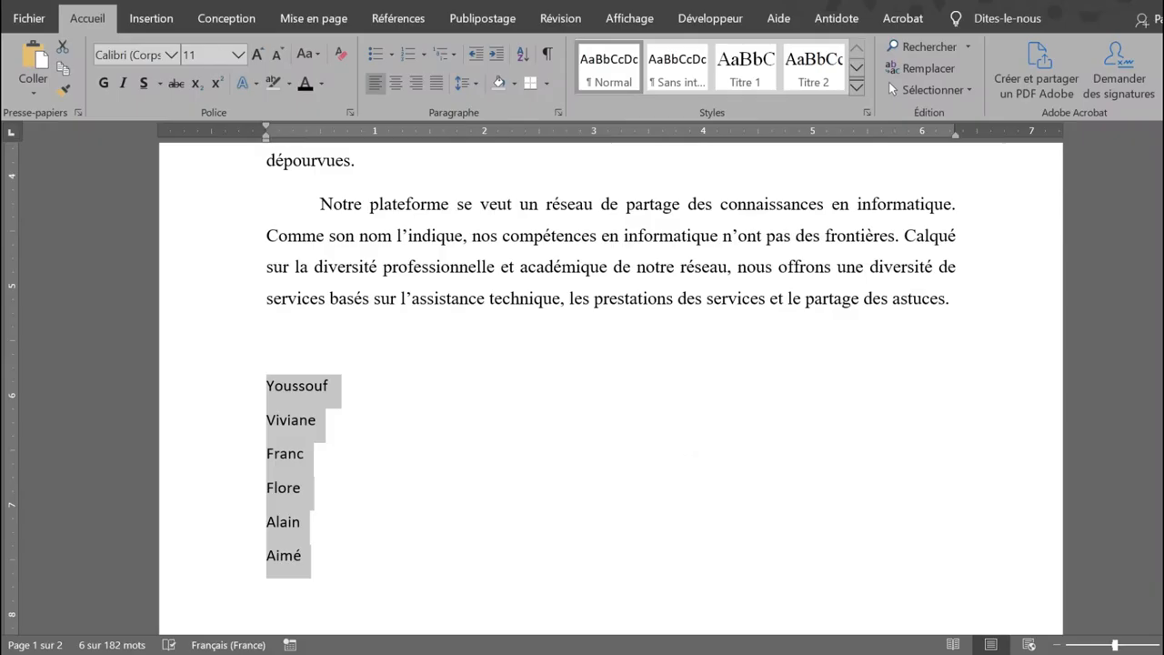
Sort the selected first names back into ascending alphabetical order.
left_click(526, 53)
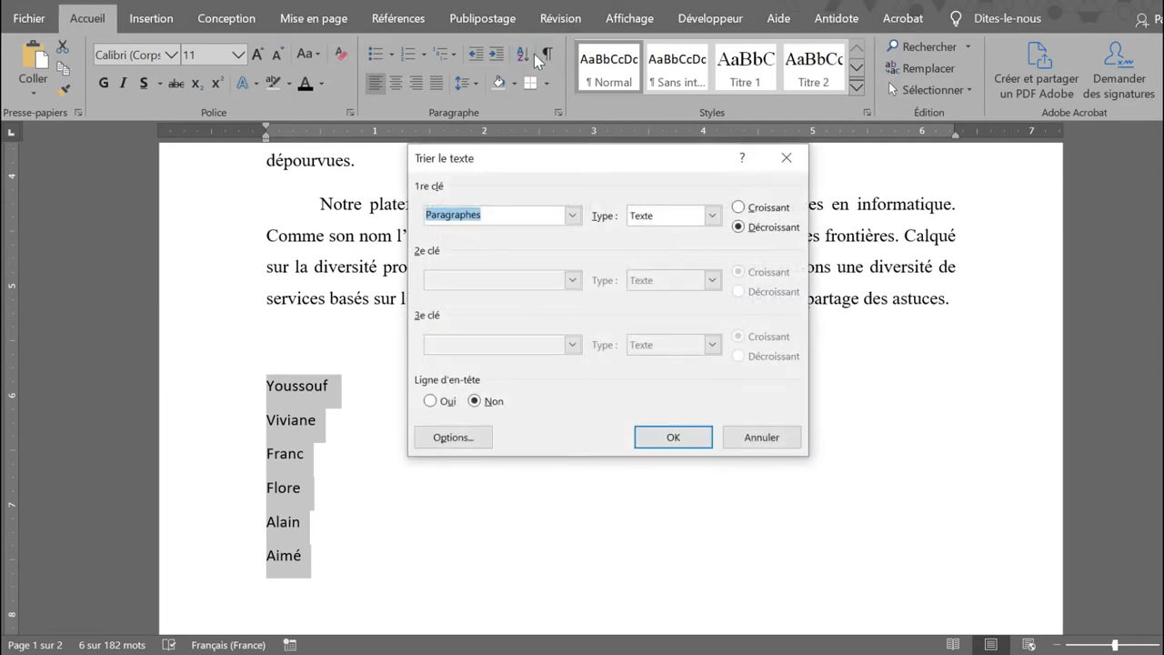
left_click(739, 207)
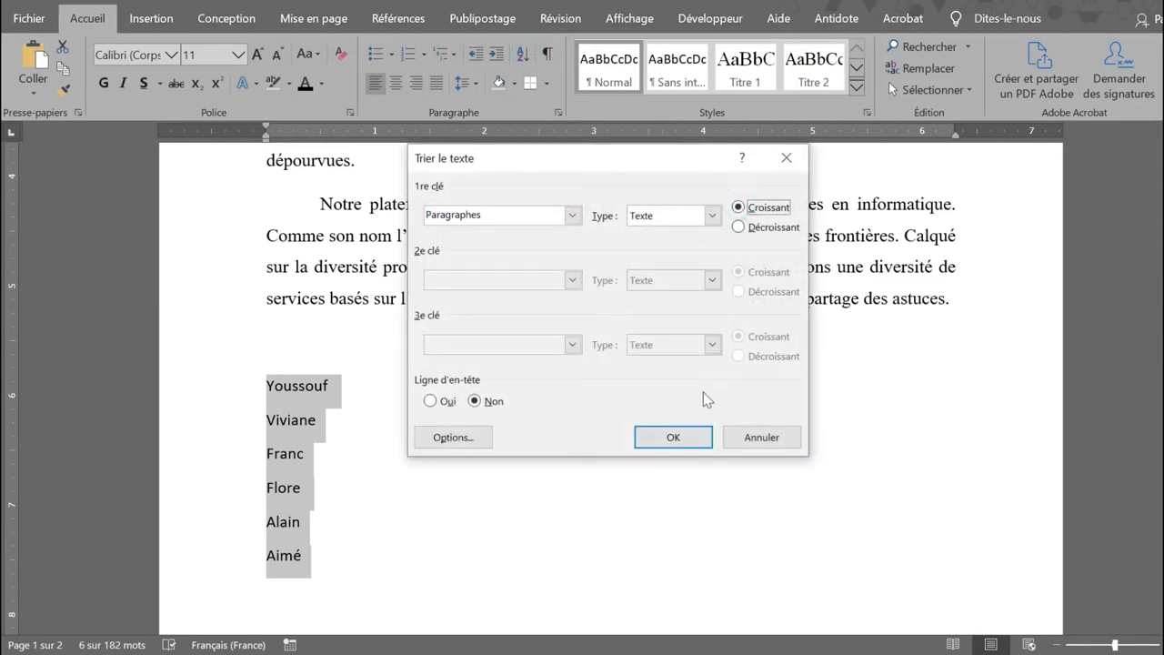
left_click(673, 437)
Show paragraph marks and other hidden formatting symbols throughout the document.
scroll(696, 436, "up", 2)
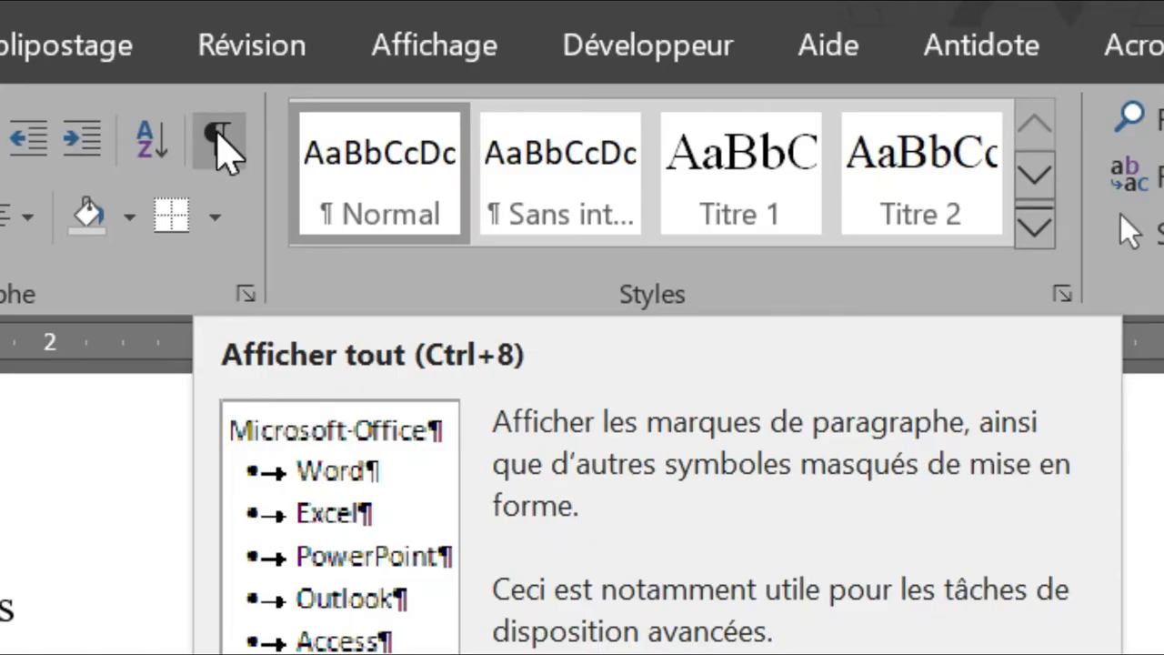
left_click(218, 138)
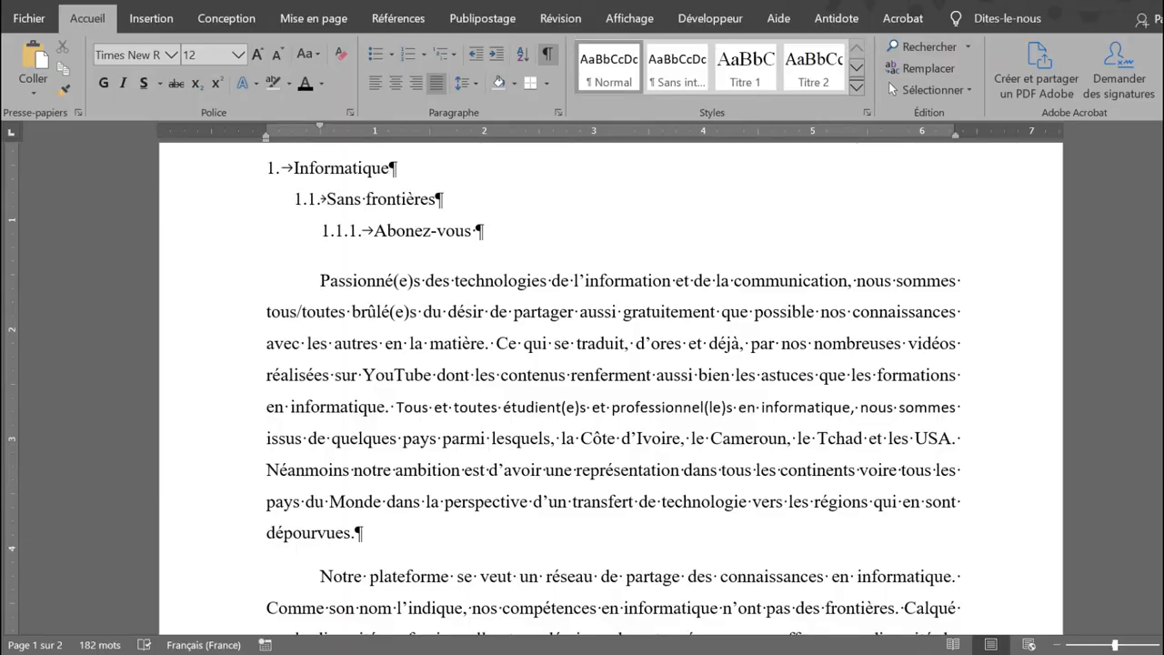
scroll(582, 391, "down", 10)
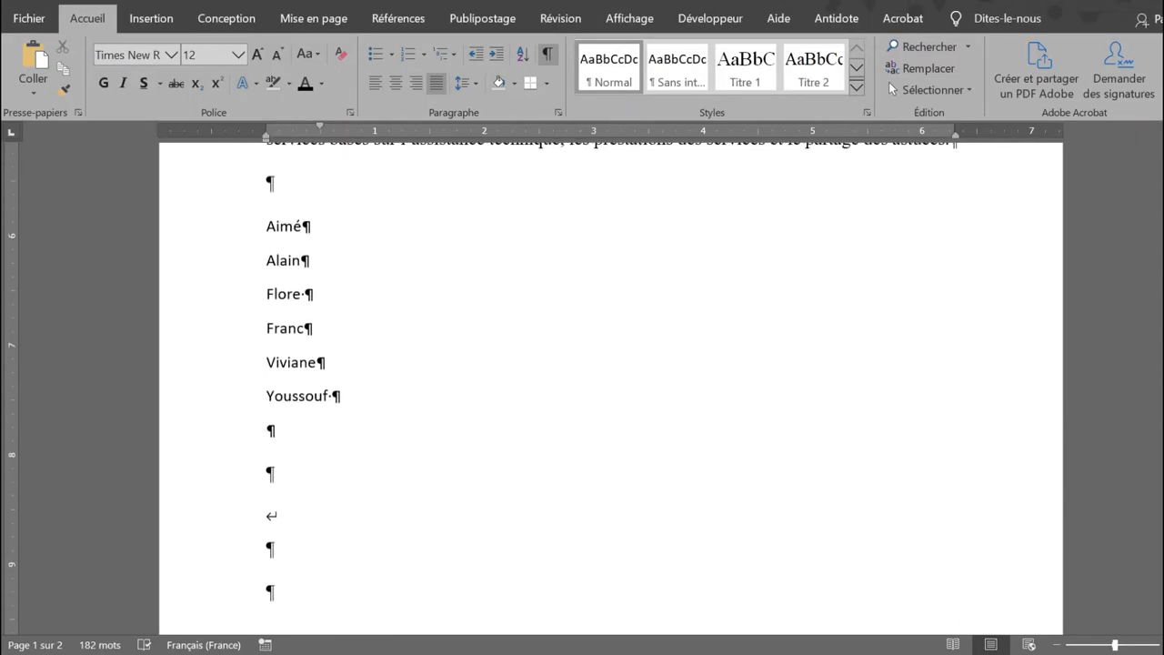
Delete the empty paragraphs after the last first name so that the second page disappears.
scroll(610, 391, "down", 12)
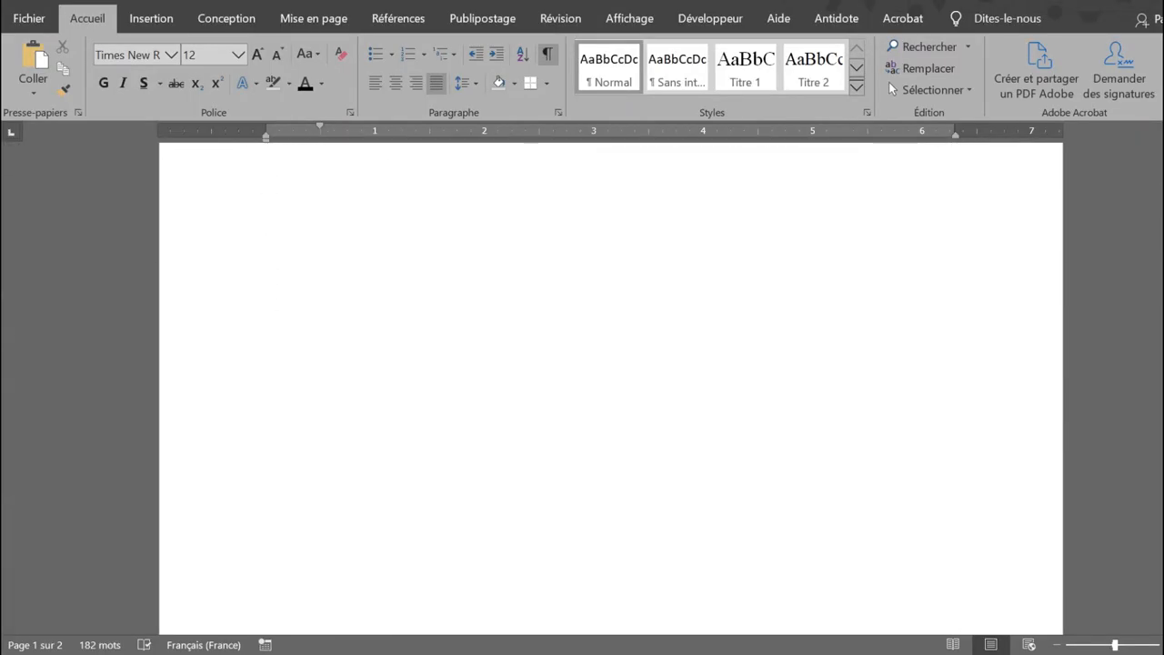
scroll(609, 391, "up", 6)
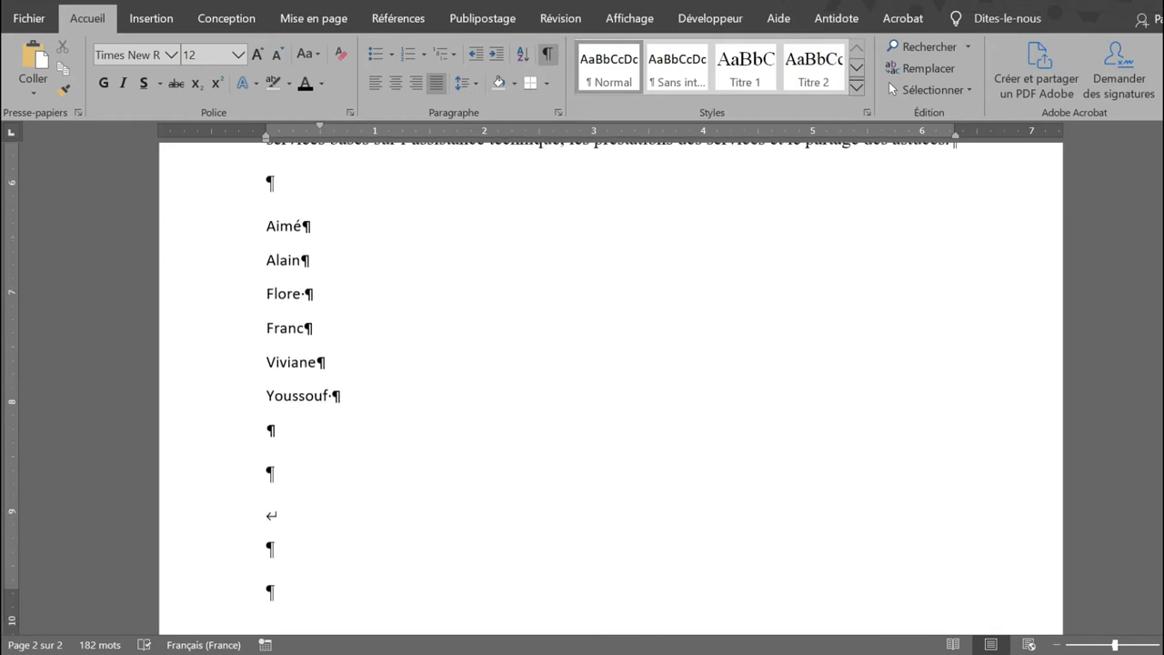
scroll(582, 391, "down", 10)
left_click(302, 492)
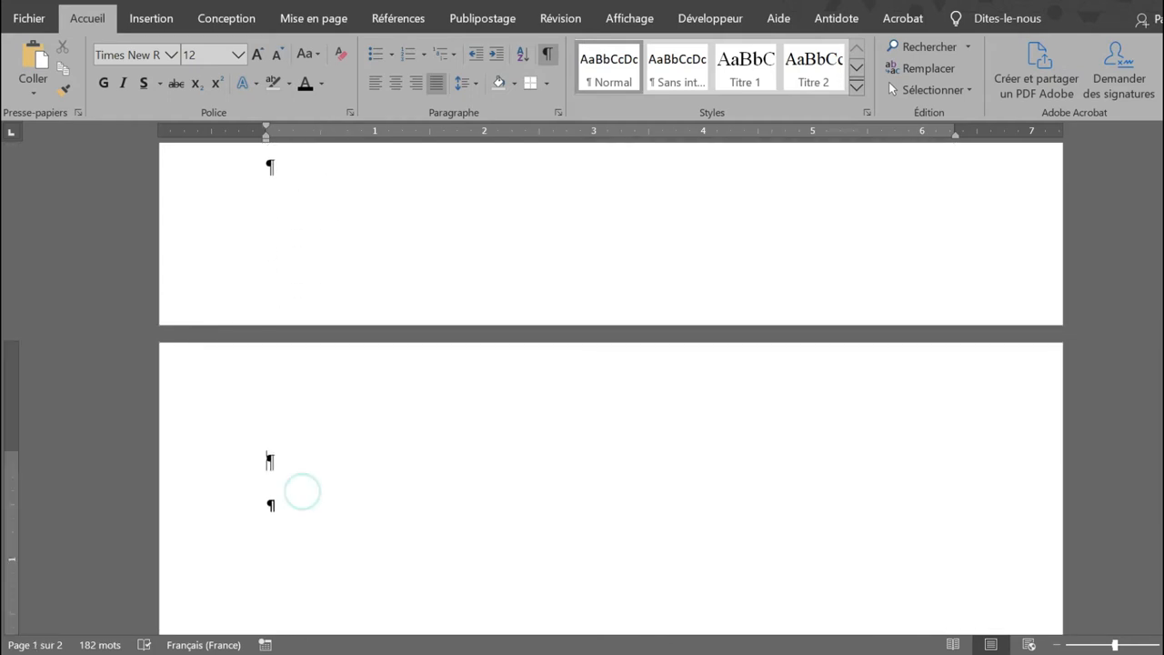
left_click(308, 511)
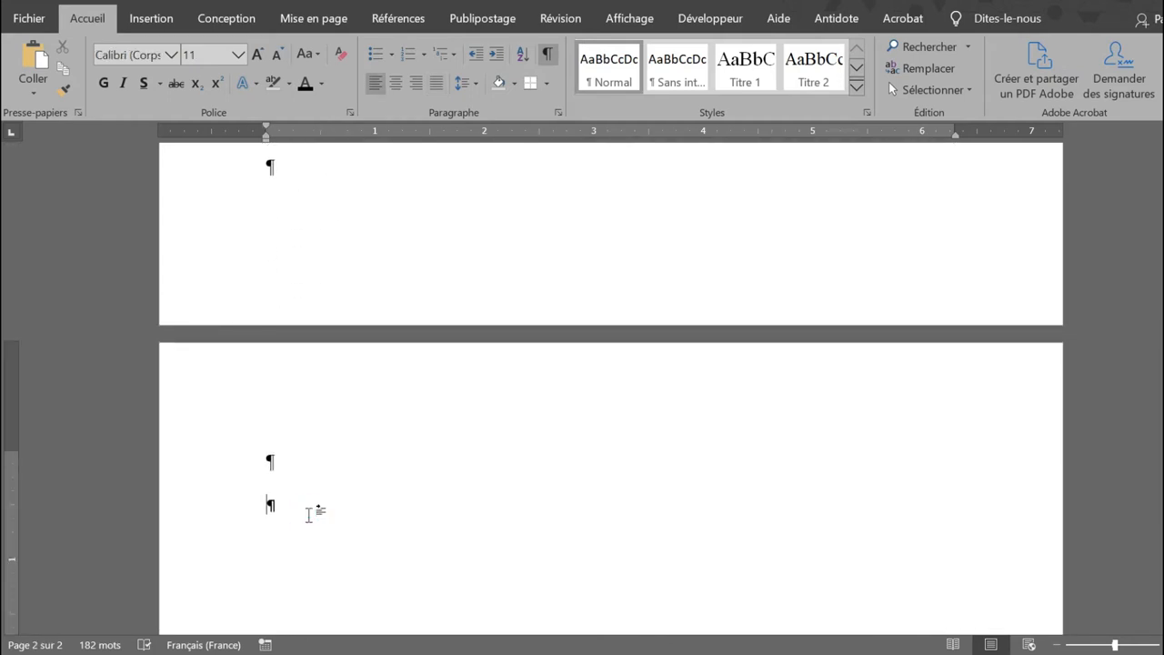
key("BackSpace")
key("BackSpace")
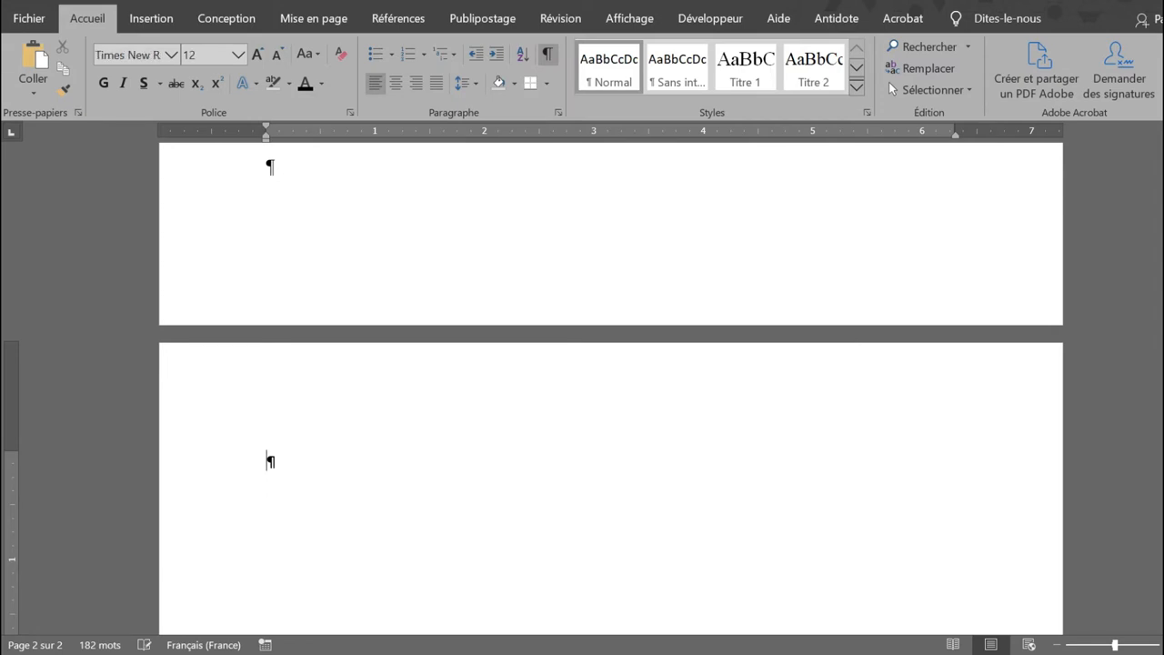
key("BackSpace")
key("BackSpace")
key("BackSpace")
key("BackSpace")
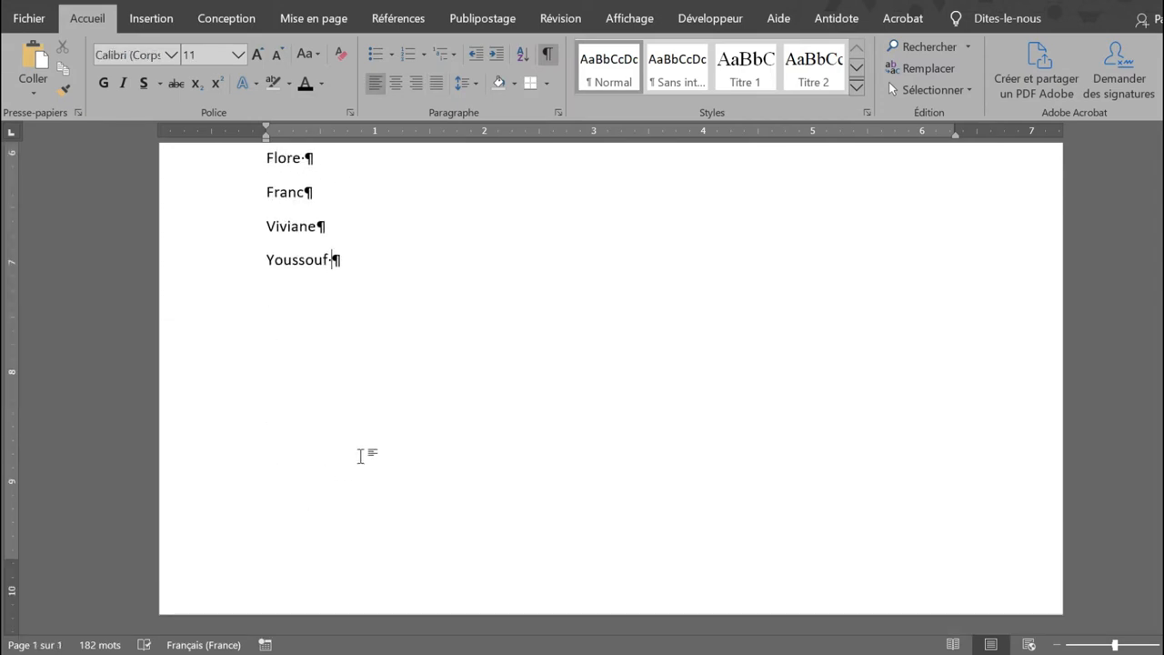
Hide the paragraph marks and other formatting symbols throughout the document.
scroll(363, 454, "up", 5)
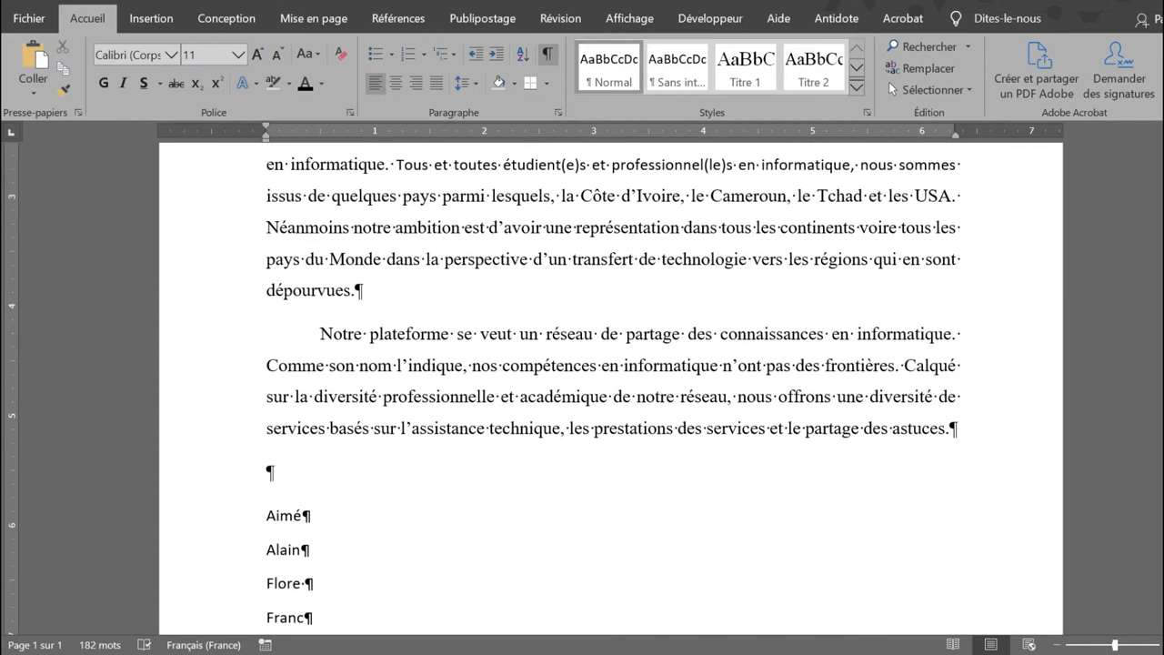
left_click(546, 53)
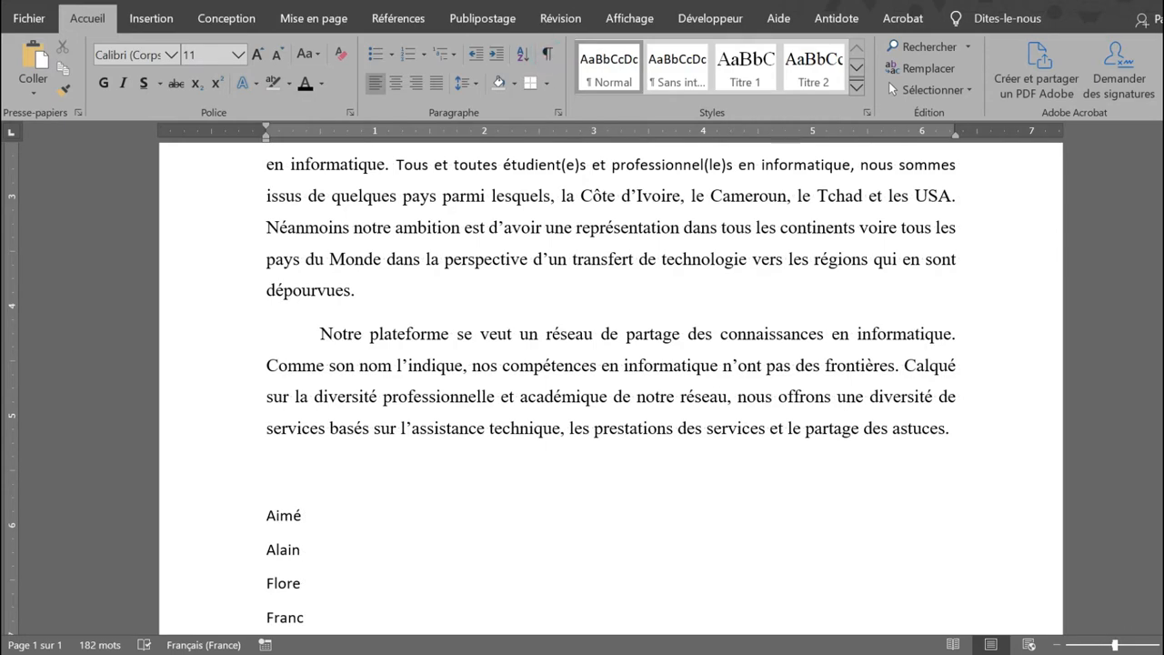
Center the three numbered lines "Informatique", "Sans frontières" and "Abonez-vous" under the title.
scroll(609, 382, "up", 8)
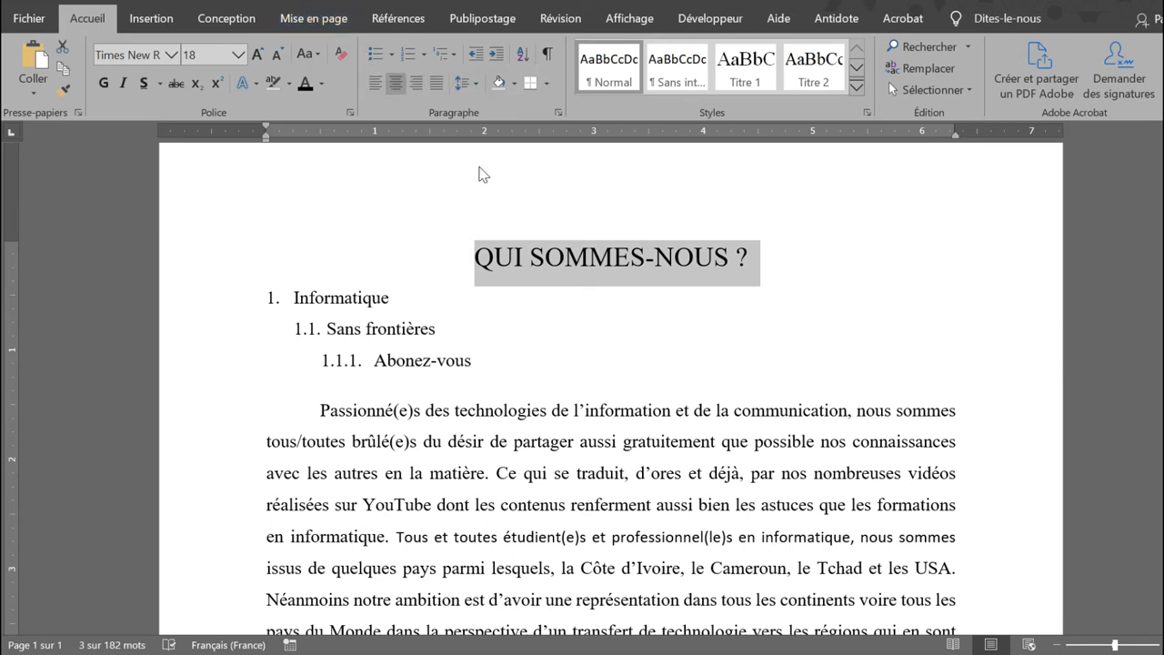
left_click(347, 351)
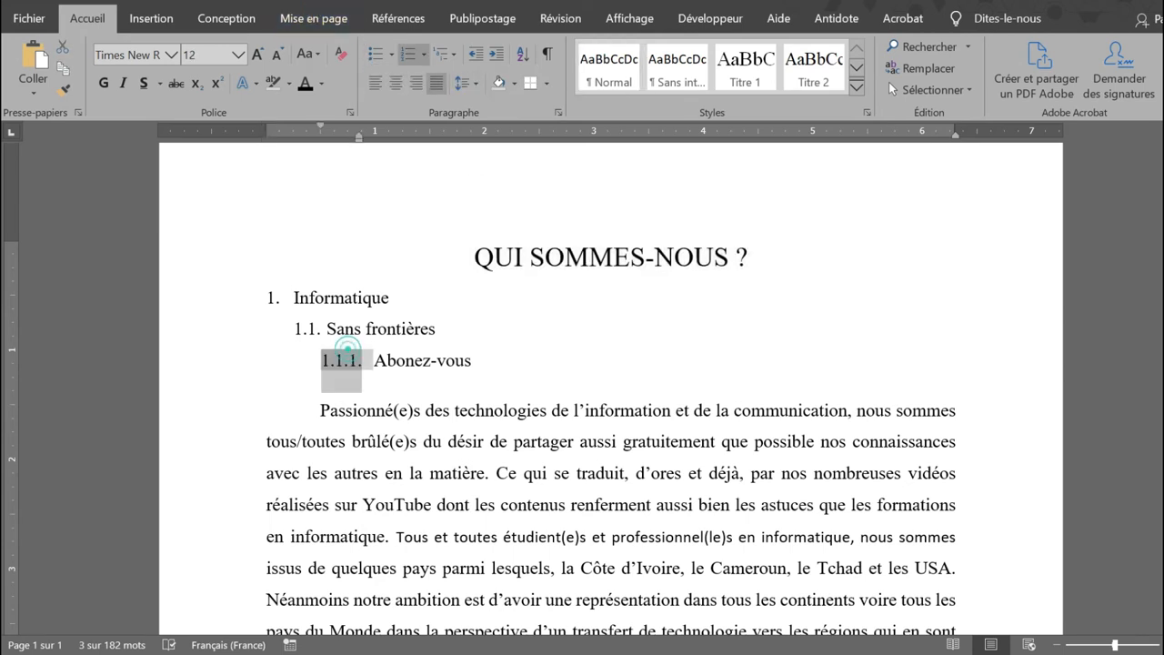
left_click(284, 298)
left_click(254, 291)
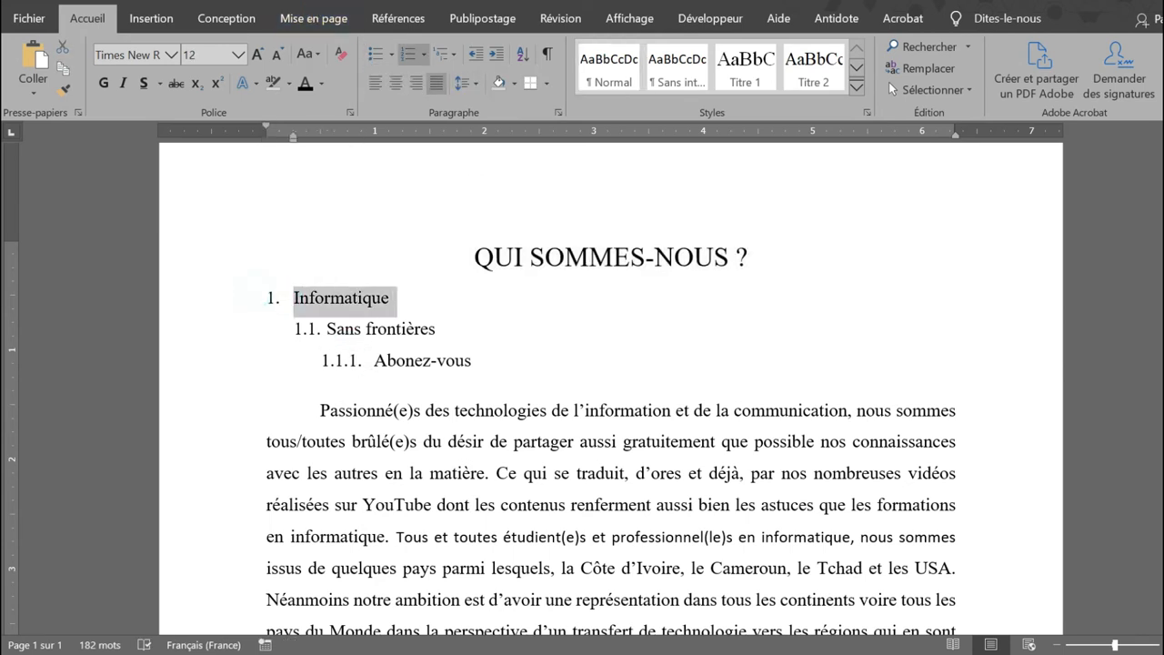
left_click_drag(396, 300, 485, 382)
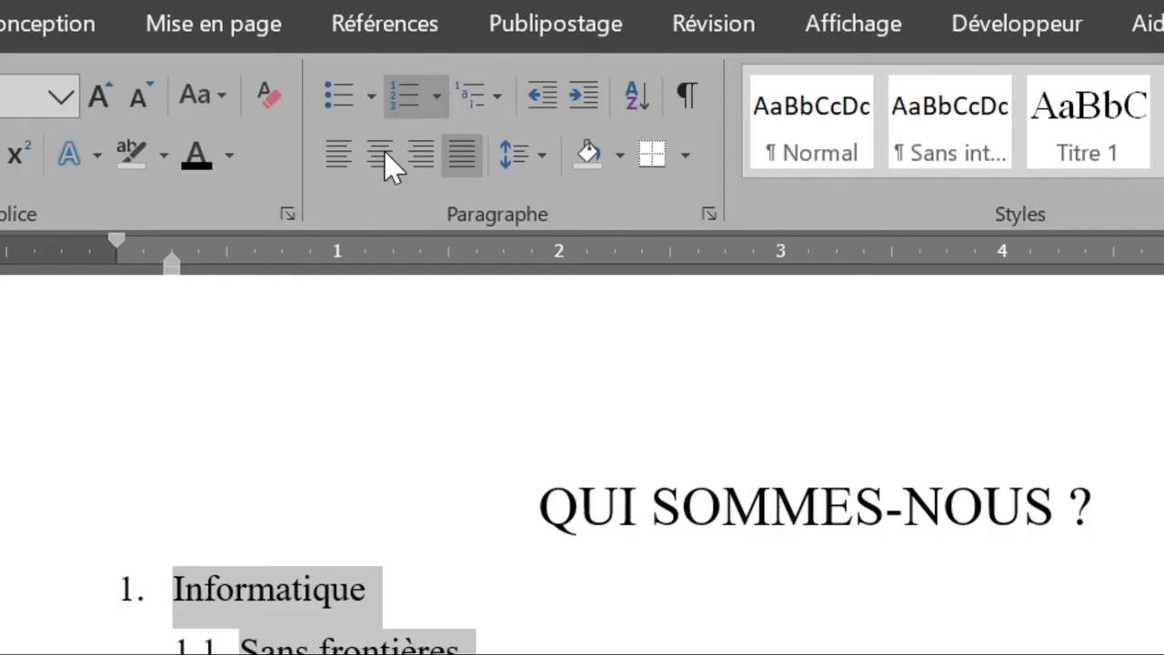
left_click(375, 160)
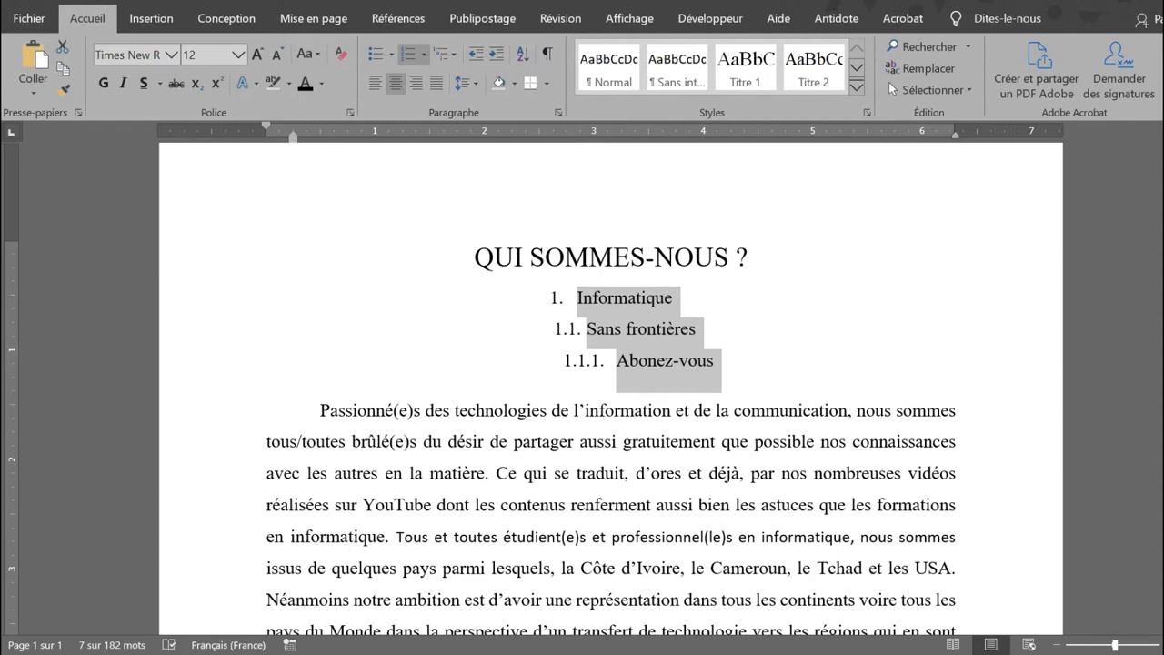
Left-align the title "QUI SOMMES-NOUS ?".
left_click_drag(760, 257, 462, 254)
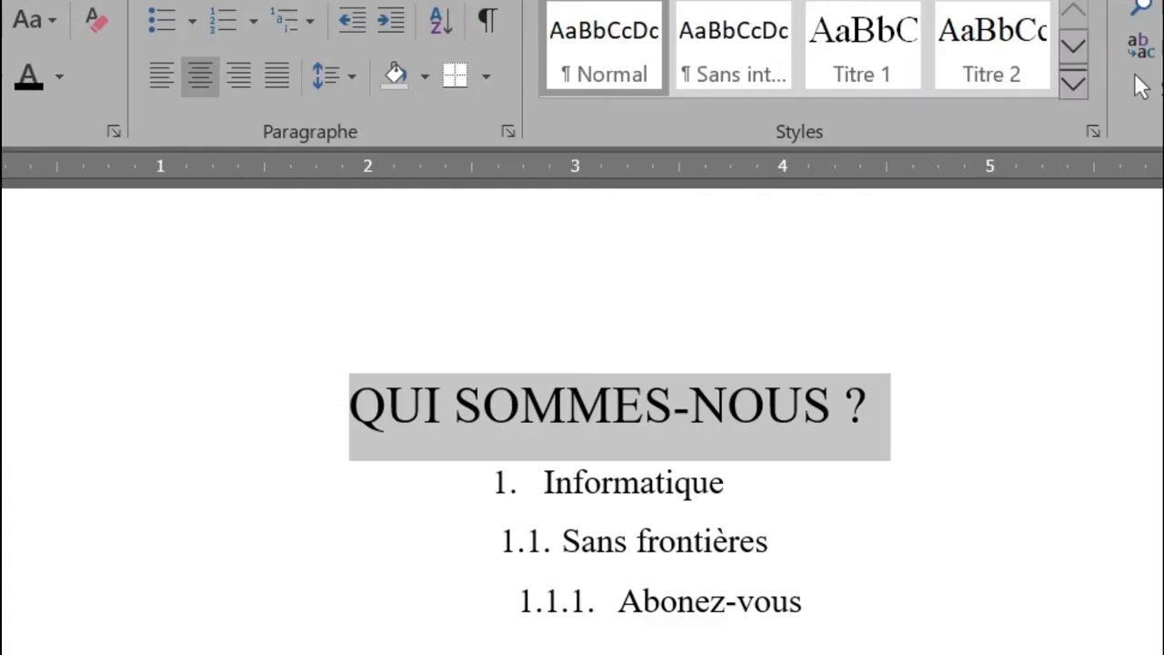
left_click(155, 83)
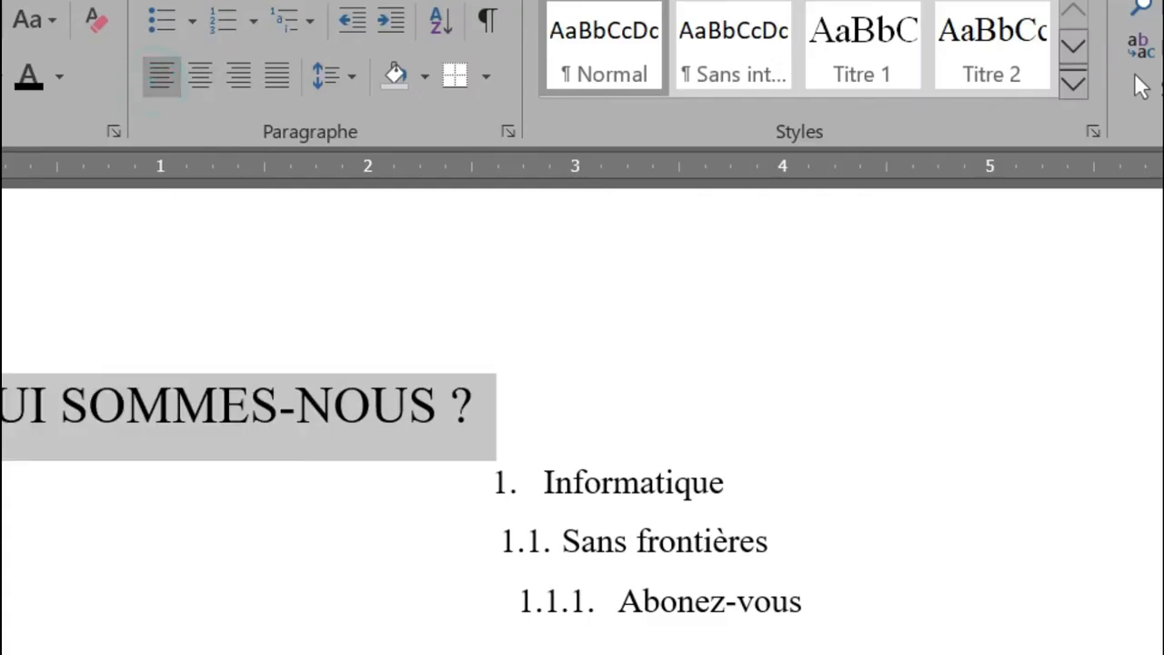
left_click(465, 440)
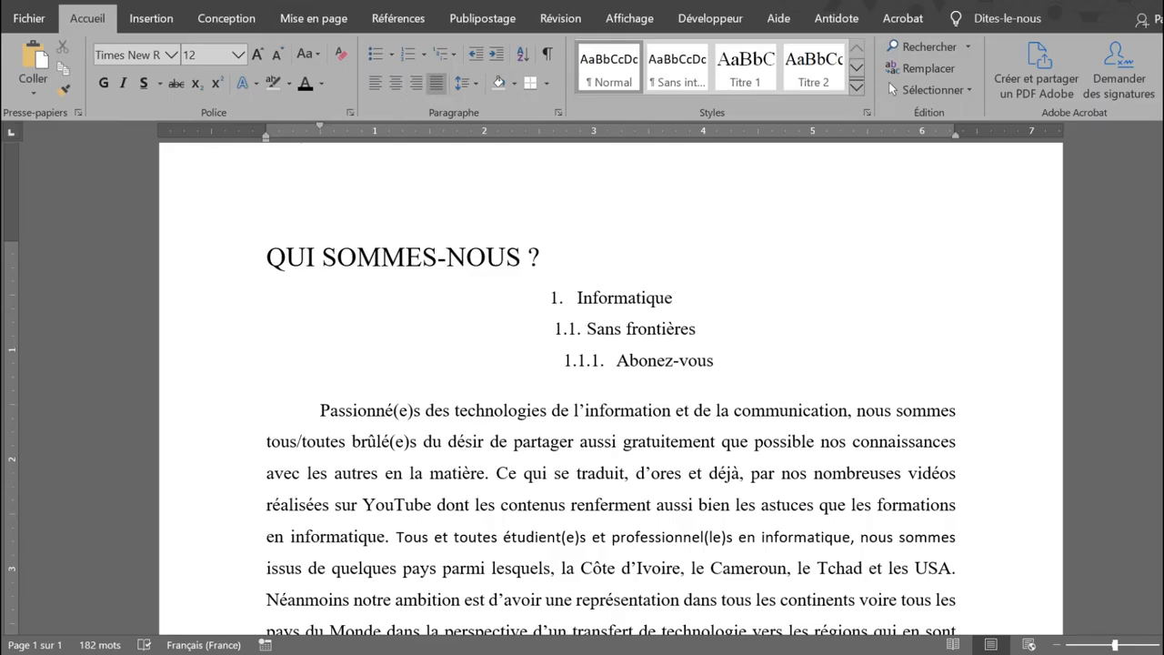
Right-align the third-level numbered line "Abonez-vous".
left_click_drag(546, 257, 323, 257)
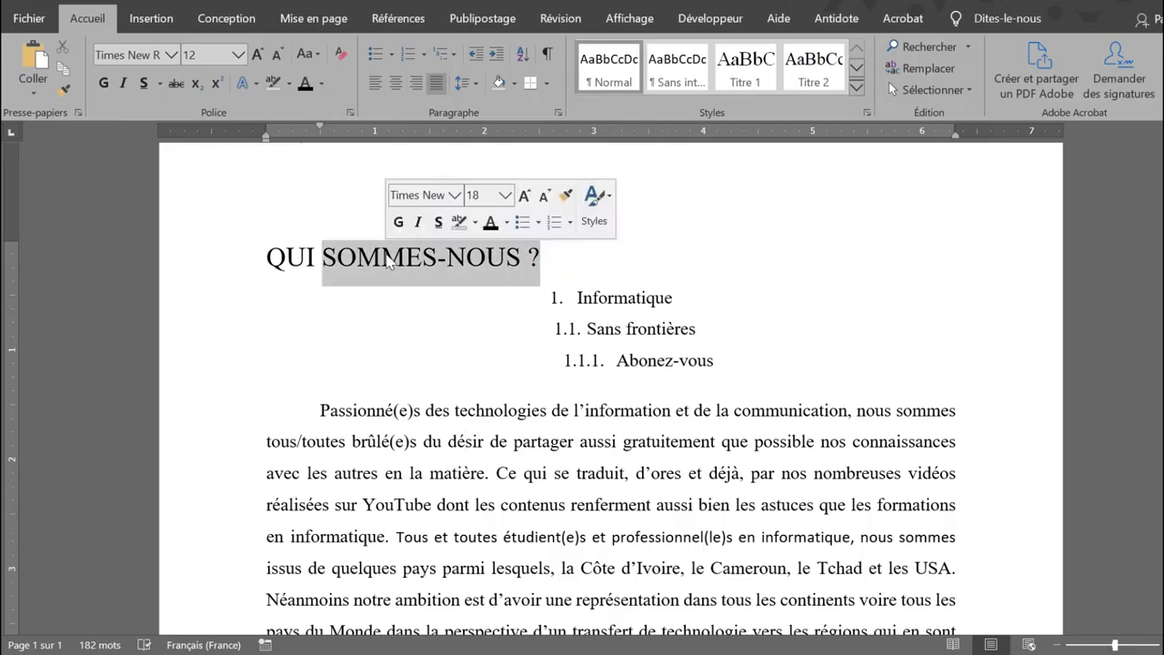
left_click(800, 405)
triple_click(722, 366)
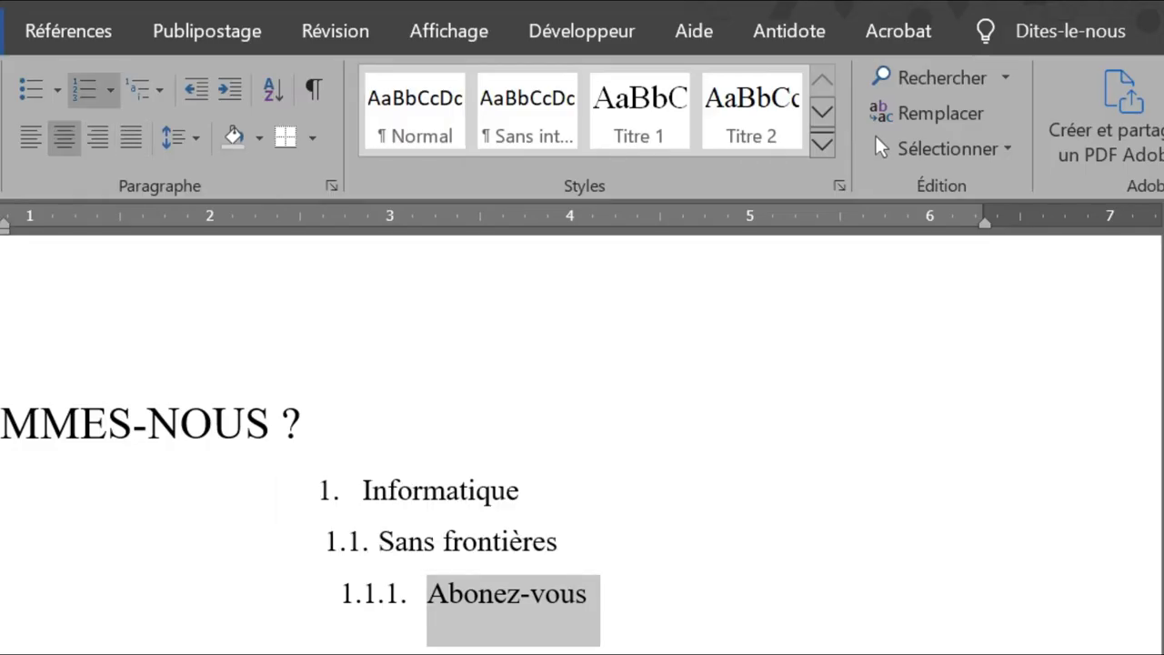
left_click(100, 138)
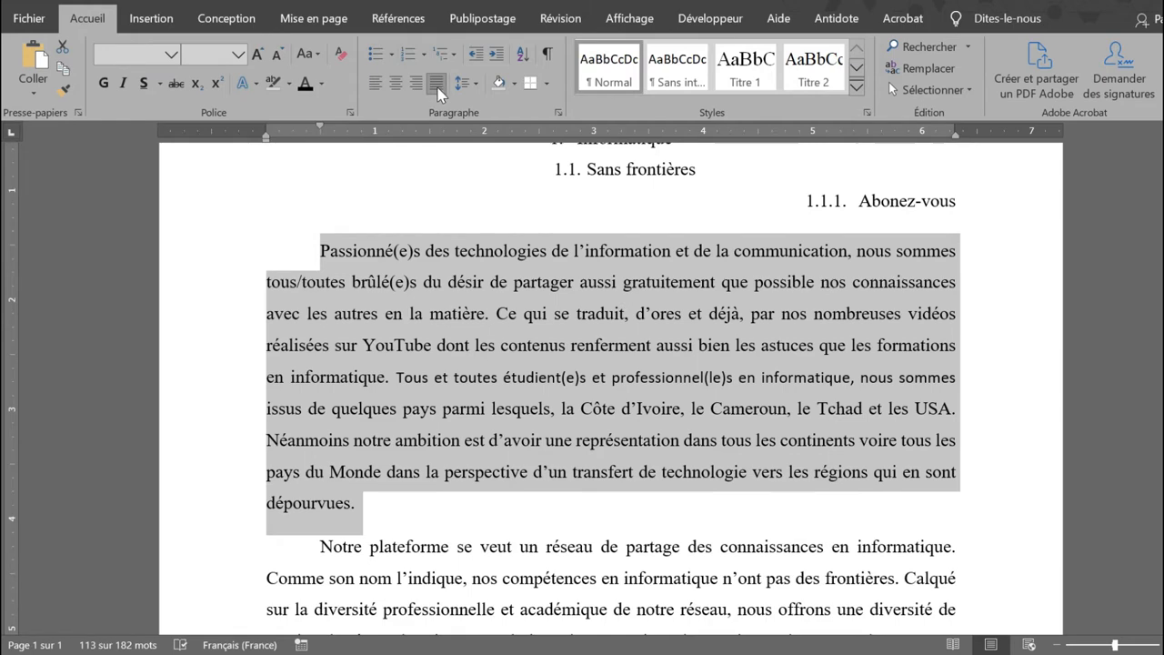
Turn off justification for the first body paragraph and justify it again.
left_click(437, 83)
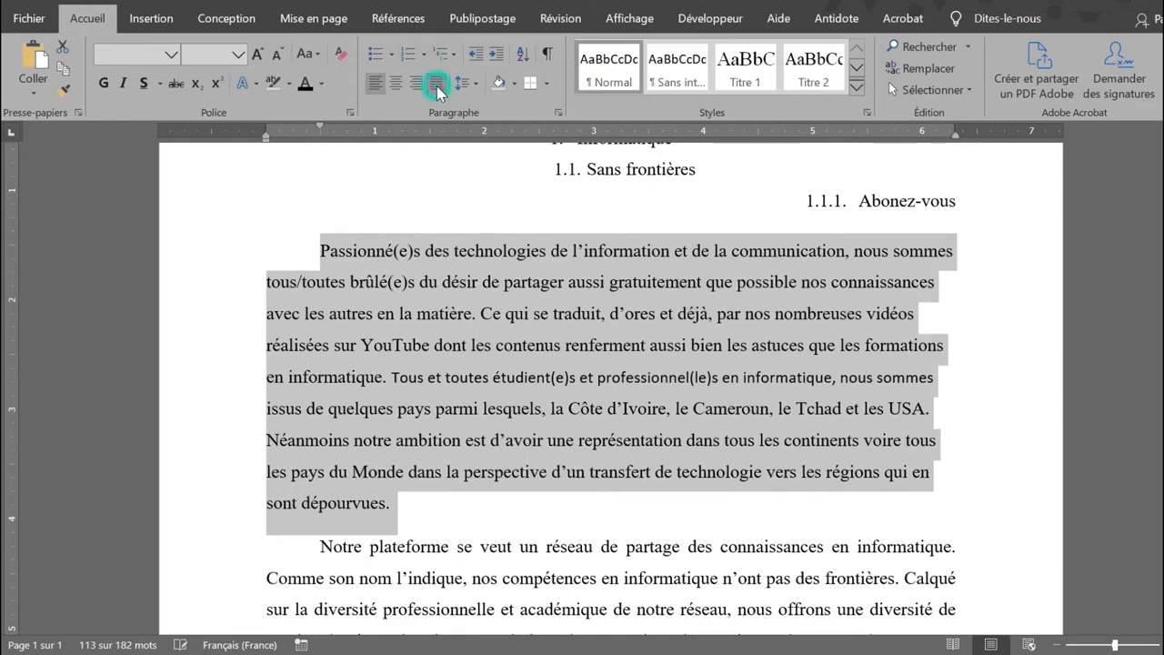
left_click(938, 377)
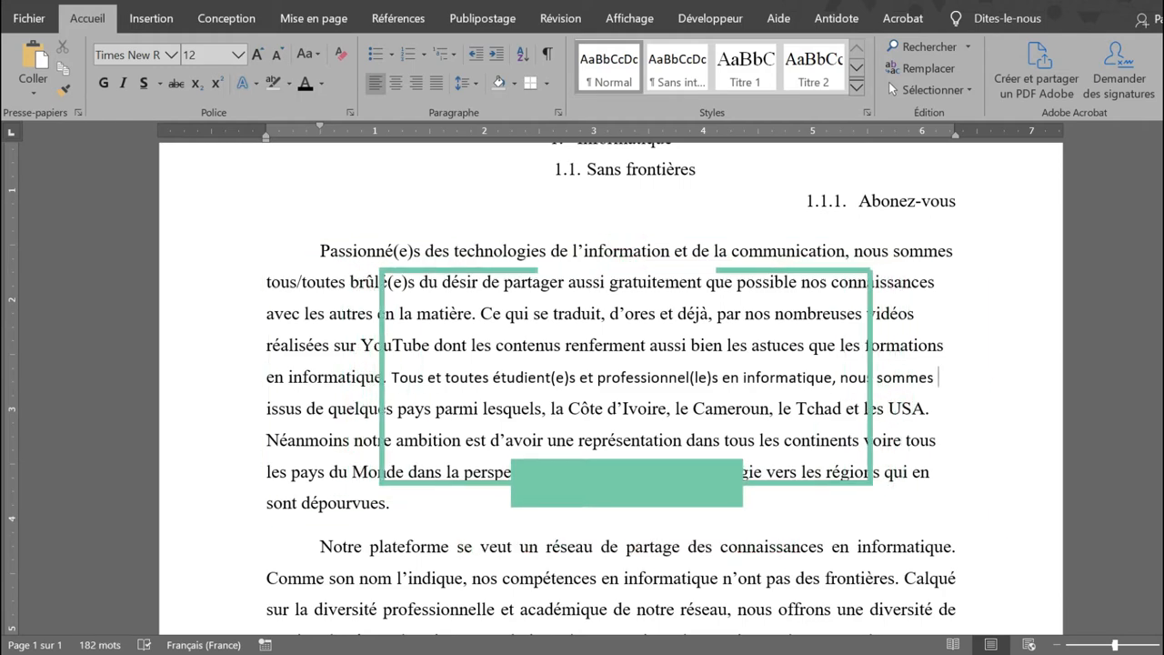
left_click_drag(320, 250, 393, 503)
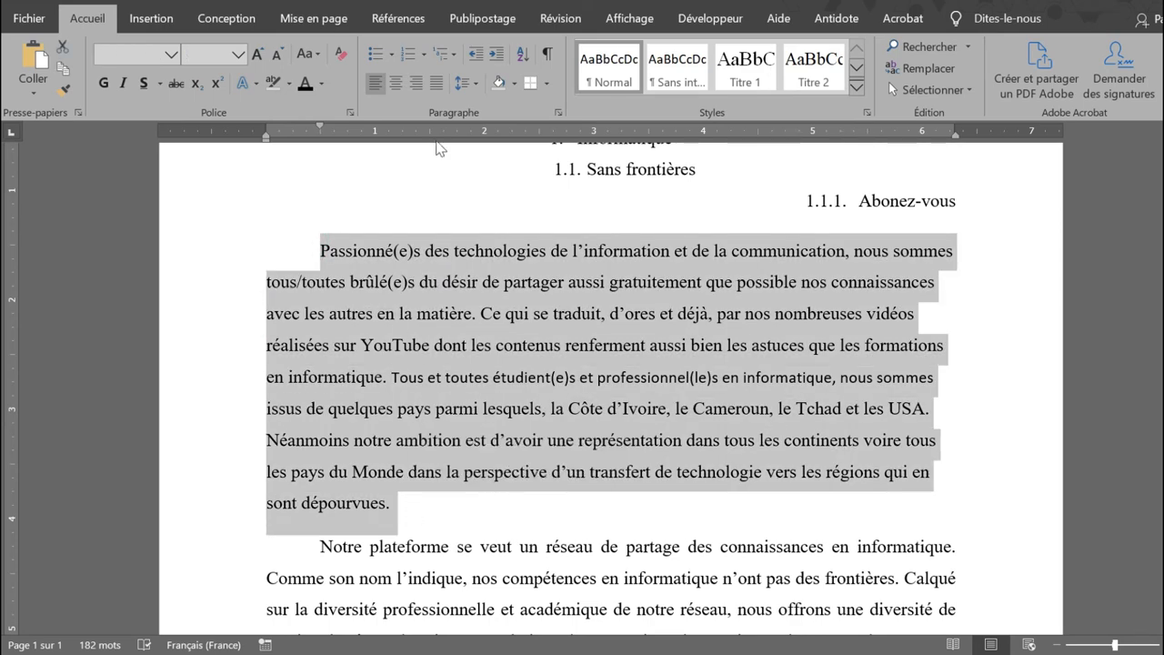
left_click(437, 82)
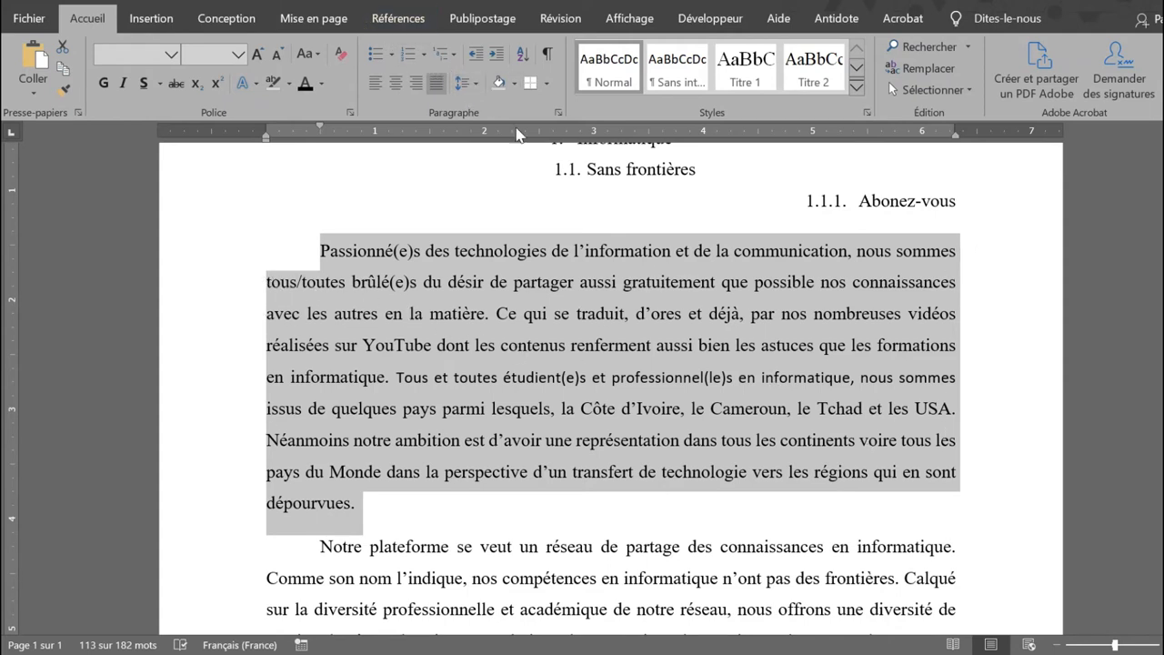
Remove the spacing before and after the first body paragraph, keeping 1.5 line spacing.
left_click(472, 78)
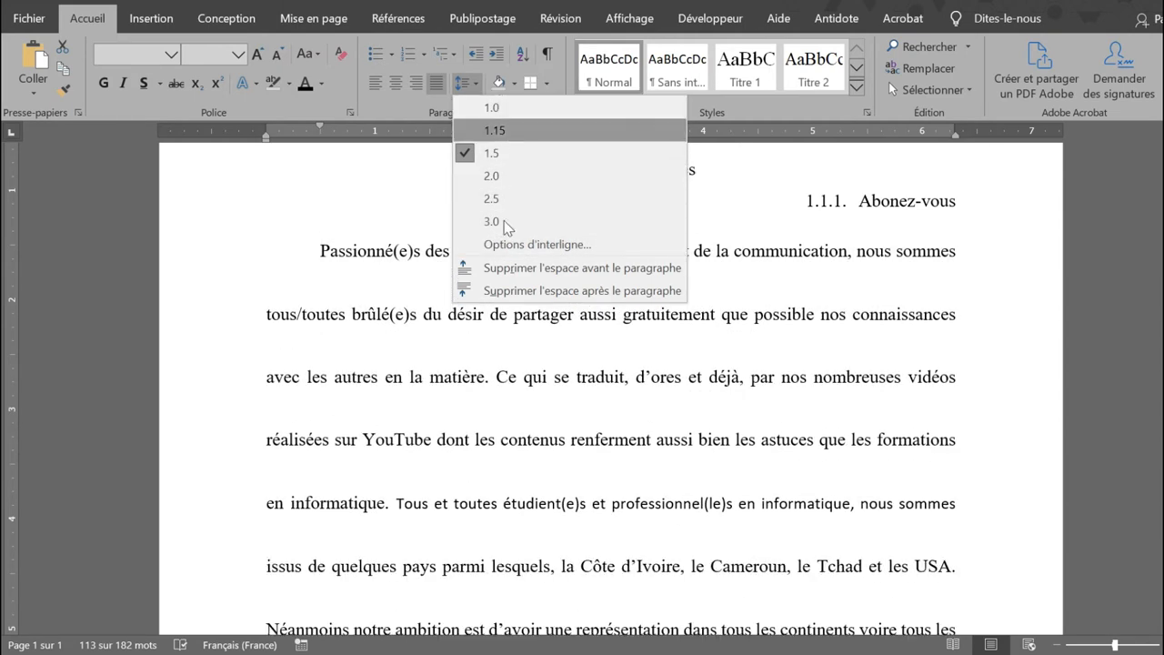
left_click(476, 86)
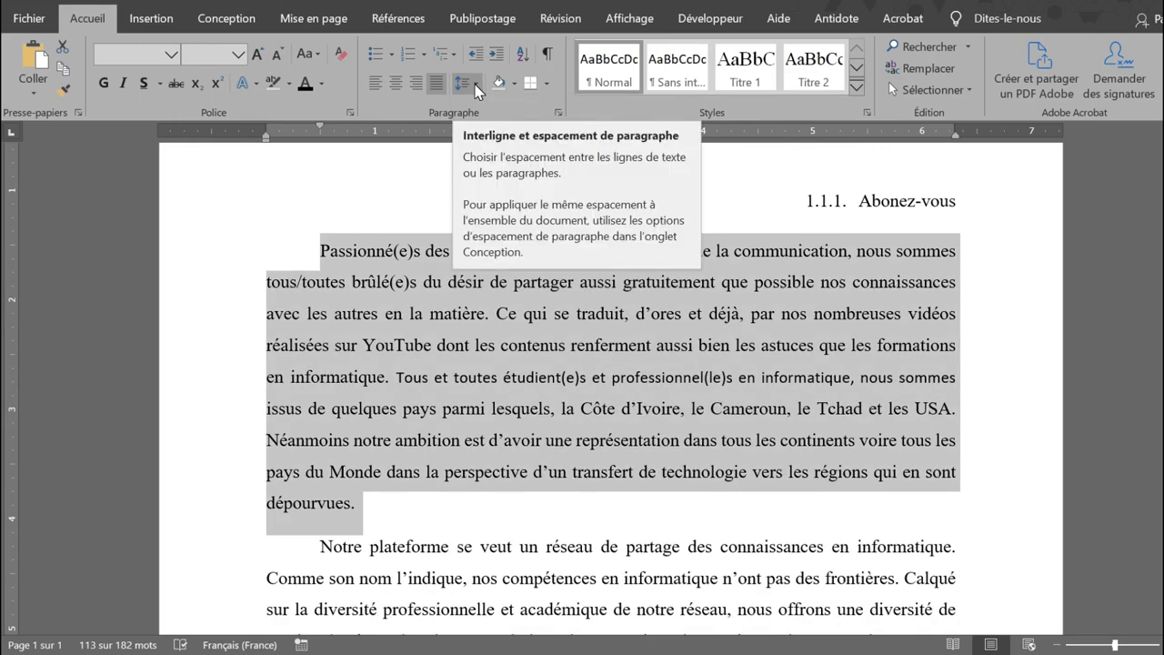
left_click(473, 84)
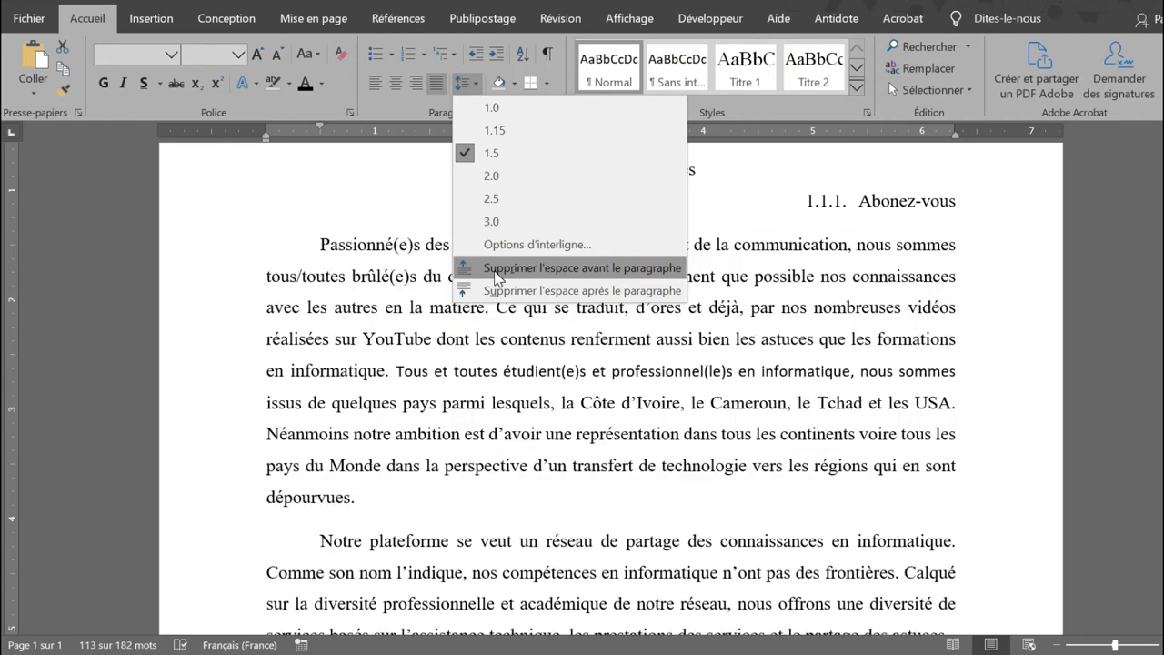
left_click(494, 270)
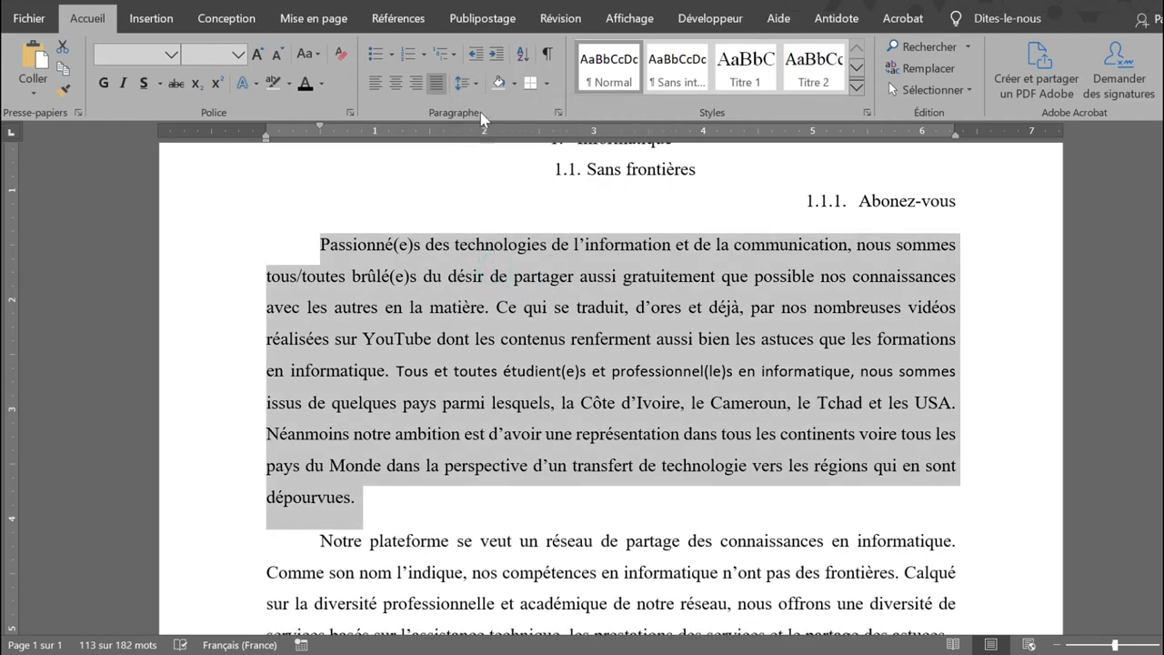
left_click(466, 83)
left_click(506, 294)
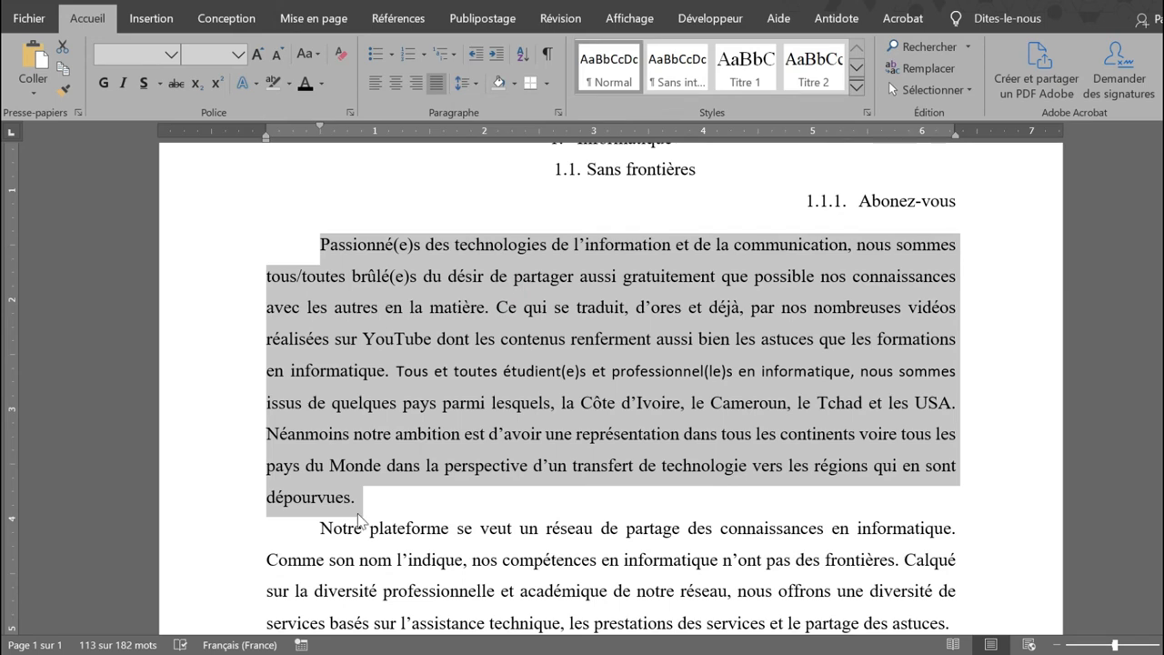
Add spacing back after and before the first body paragraph.
left_click(474, 88)
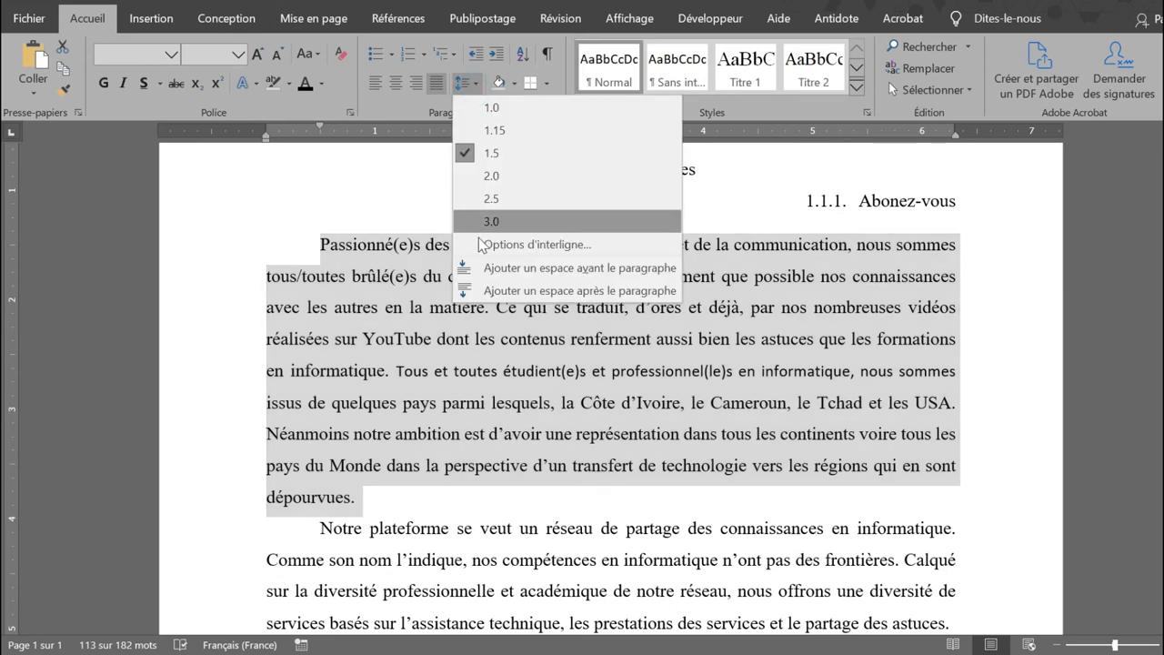
left_click(489, 288)
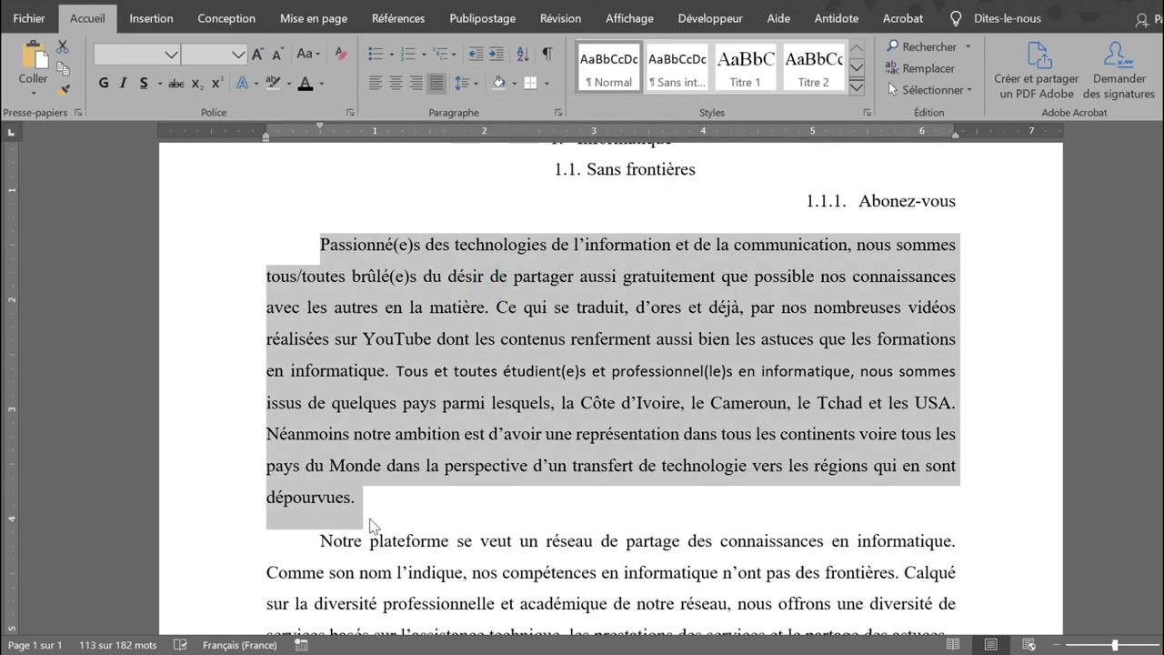
left_click(479, 84)
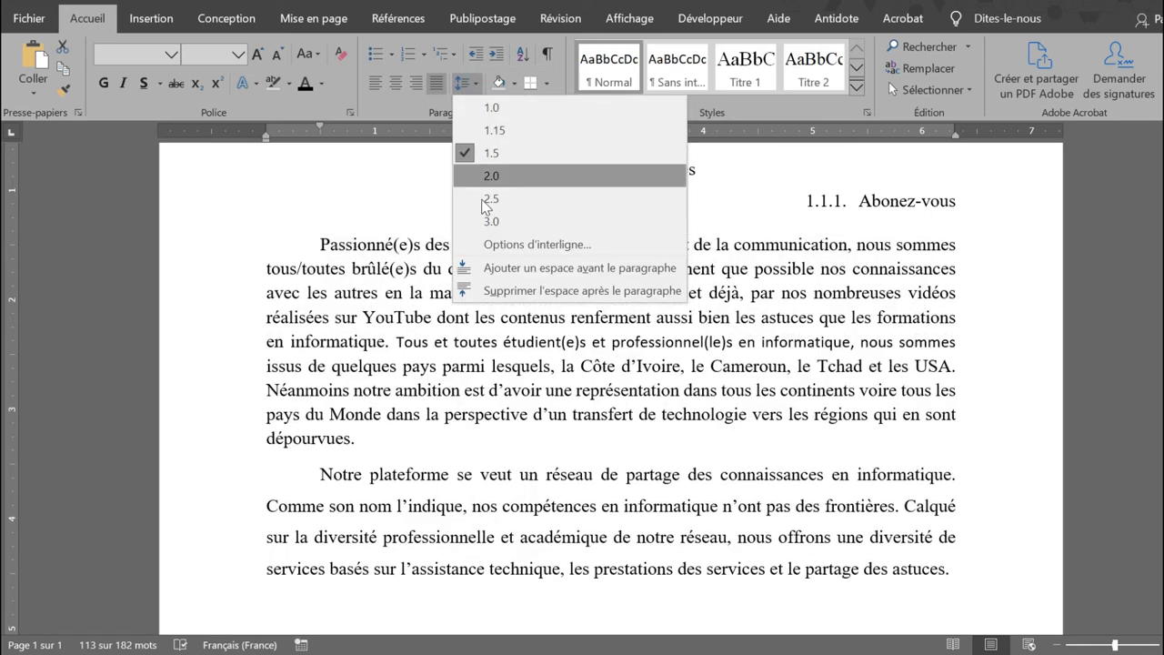
left_click(522, 272)
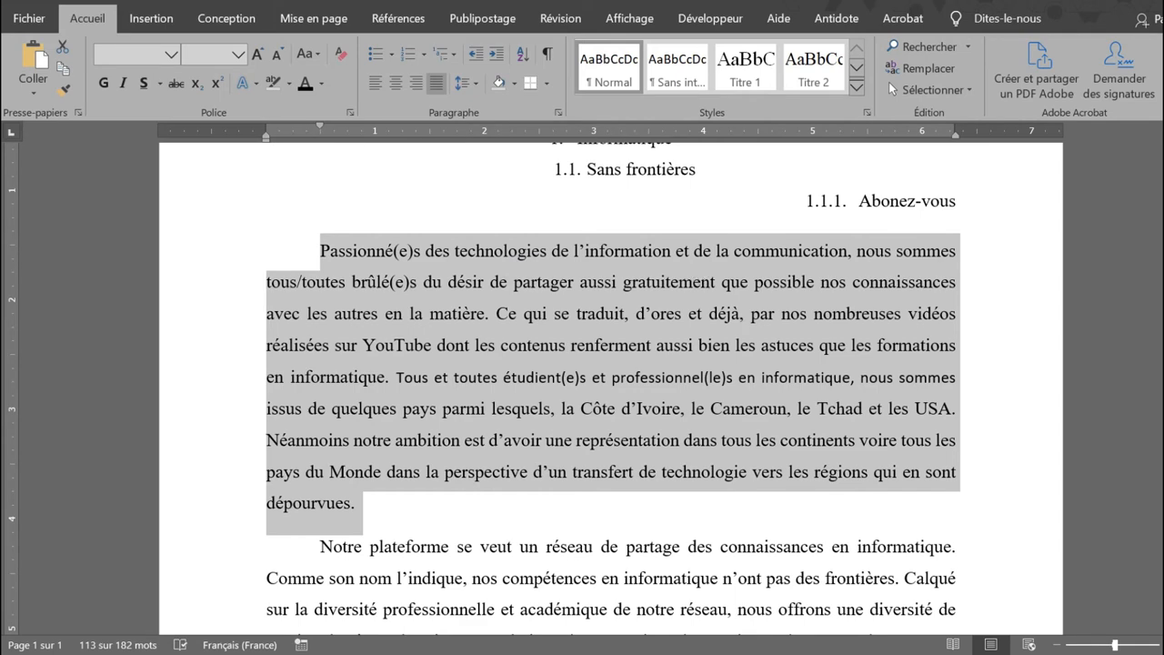
Shade the first line of the second body paragraph with the darkest variant of the light grey theme colour.
left_click(729, 323)
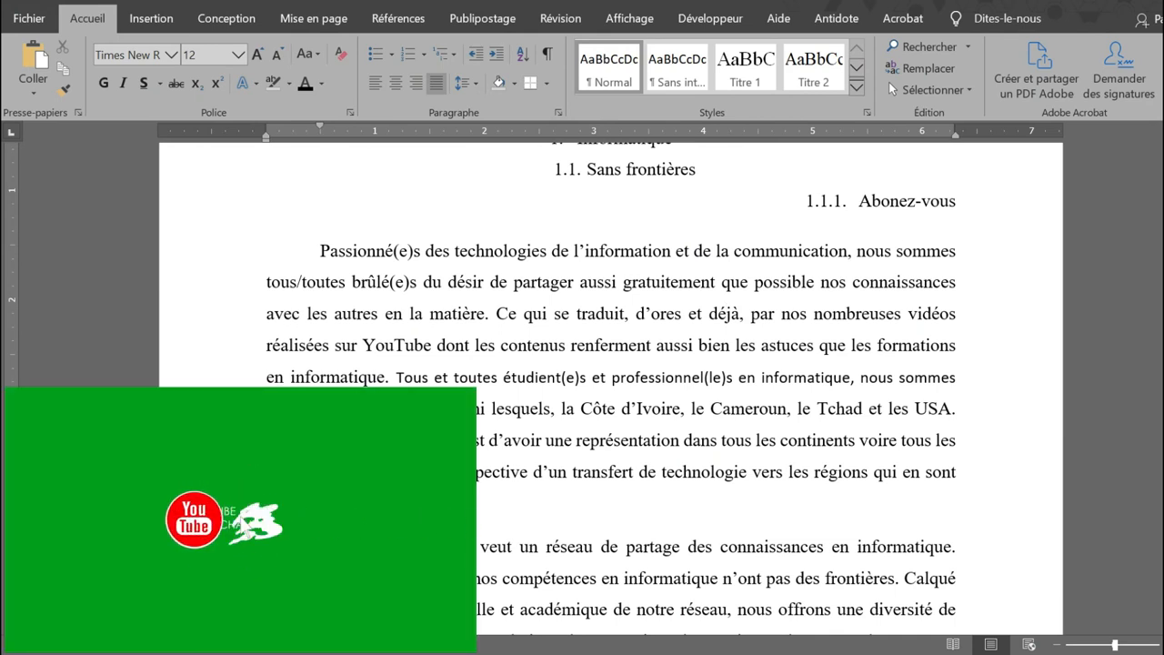
left_click_drag(320, 547, 958, 550)
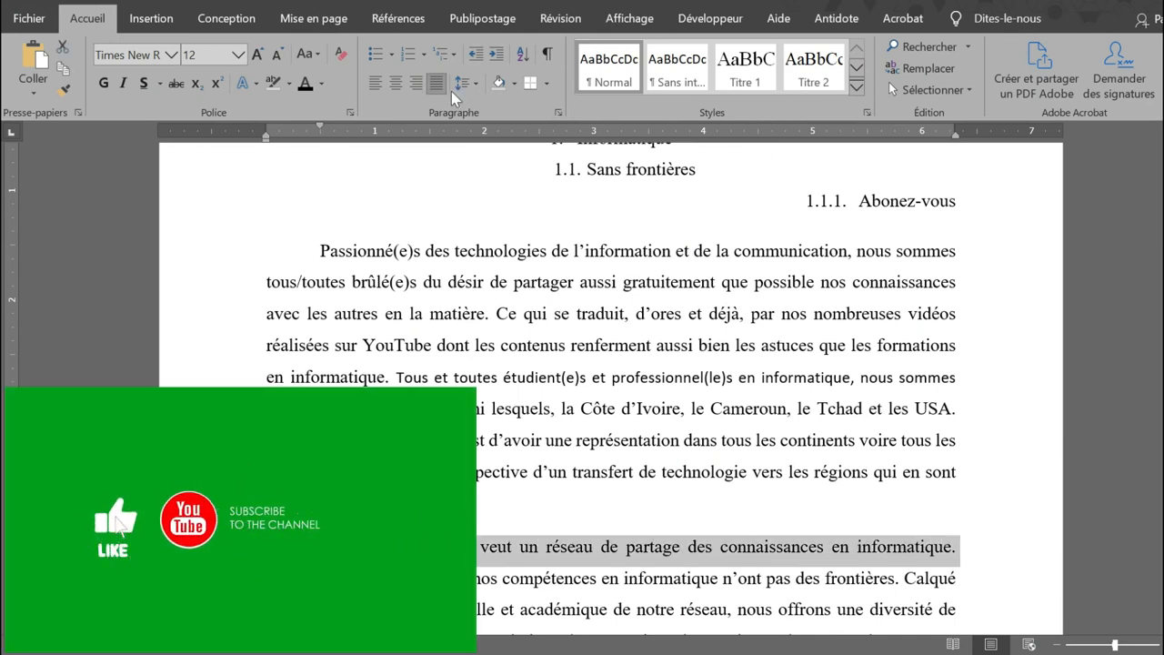
left_click(515, 82)
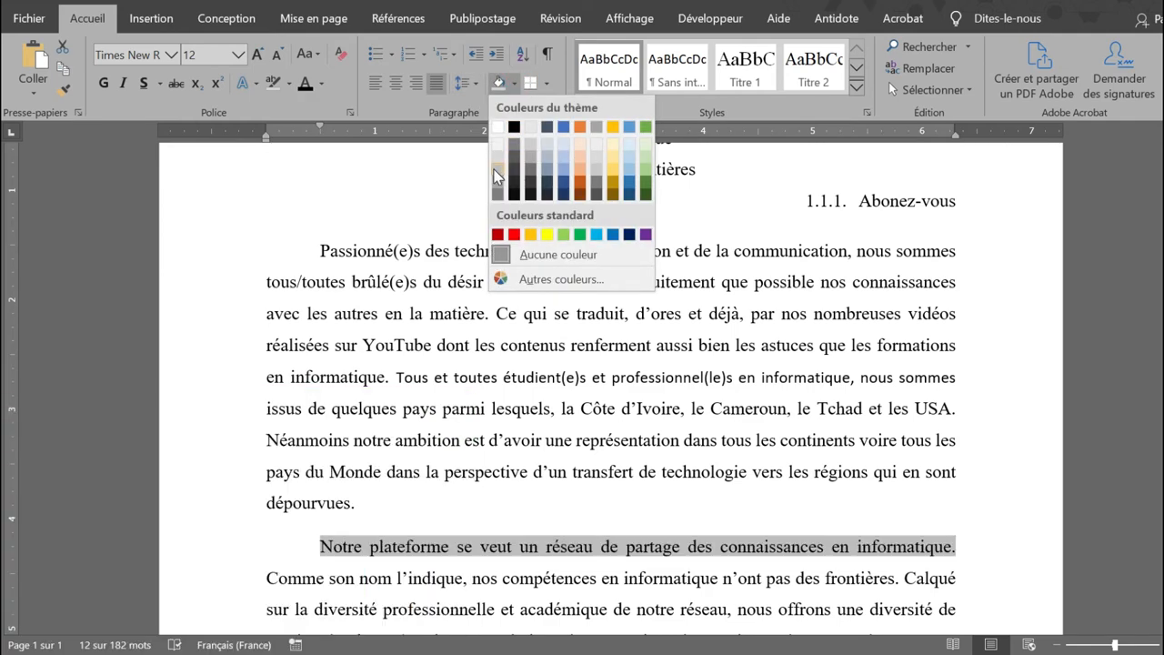
left_click(530, 192)
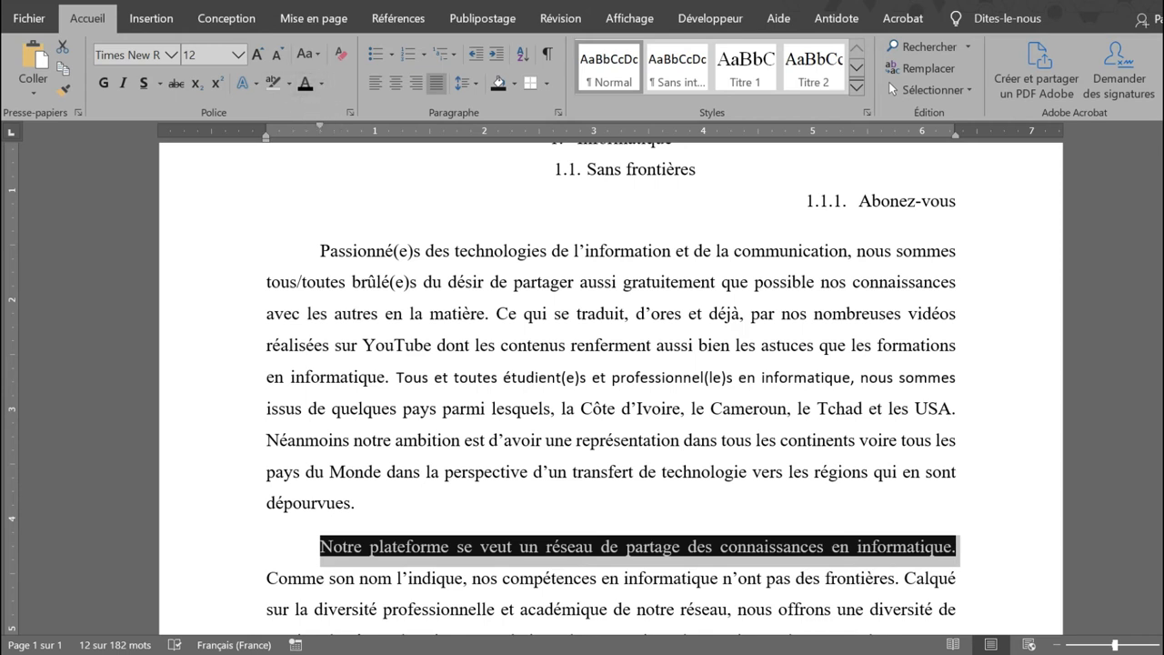
Remove the shading from the first line of the second body paragraph by setting it to "Aucune couleur".
left_click(511, 83)
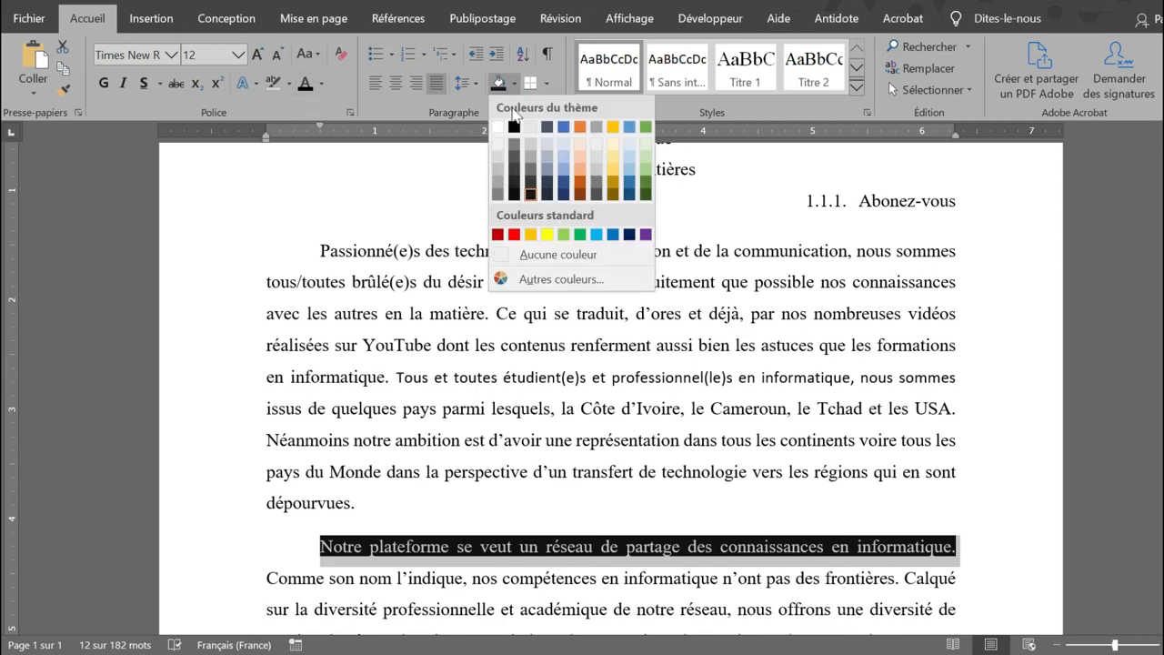
left_click(538, 263)
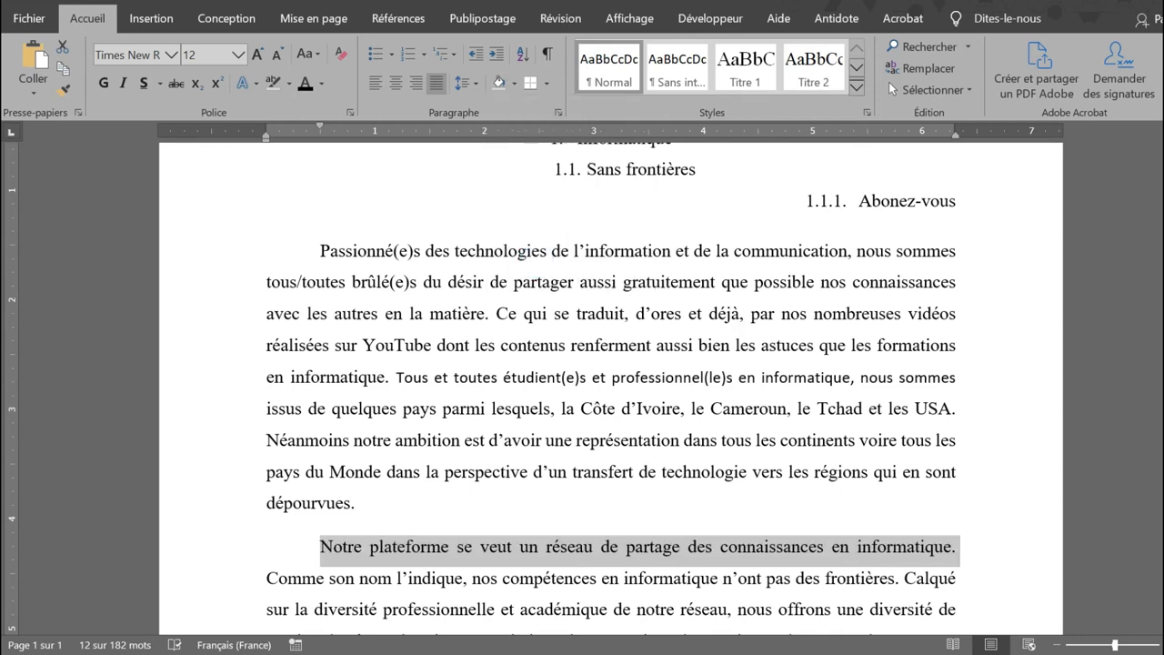
left_click(689, 547)
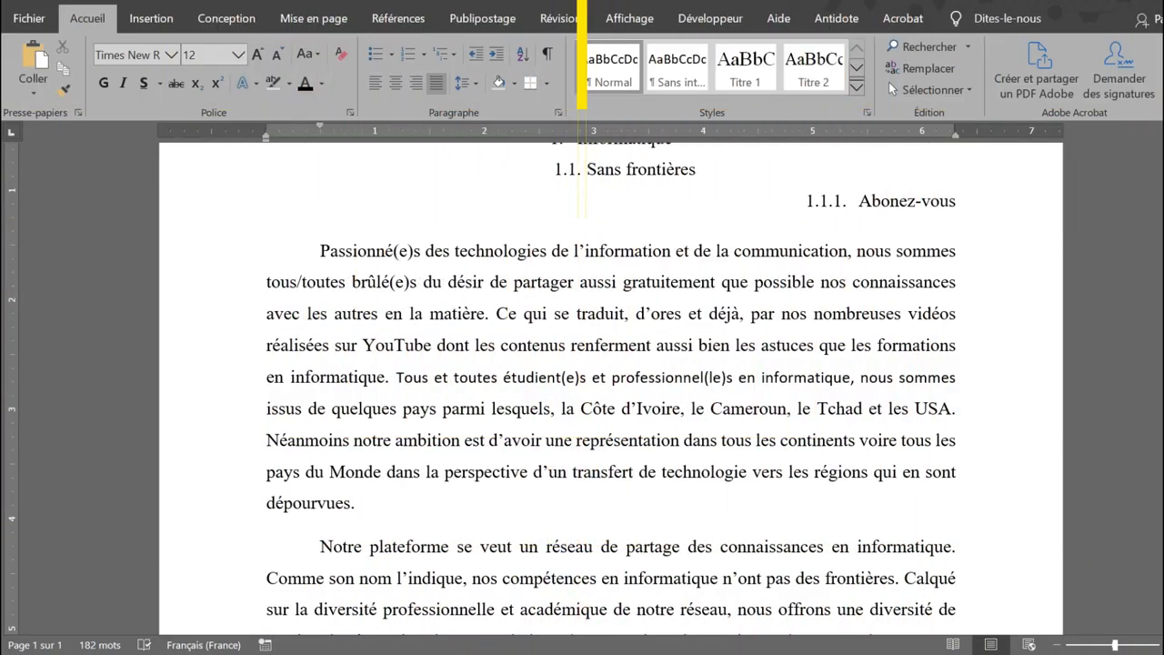
Apply "Toutes les bordures" to the whole second body paragraph, starting "Notre plateforme".
scroll(611, 386, "down", 3)
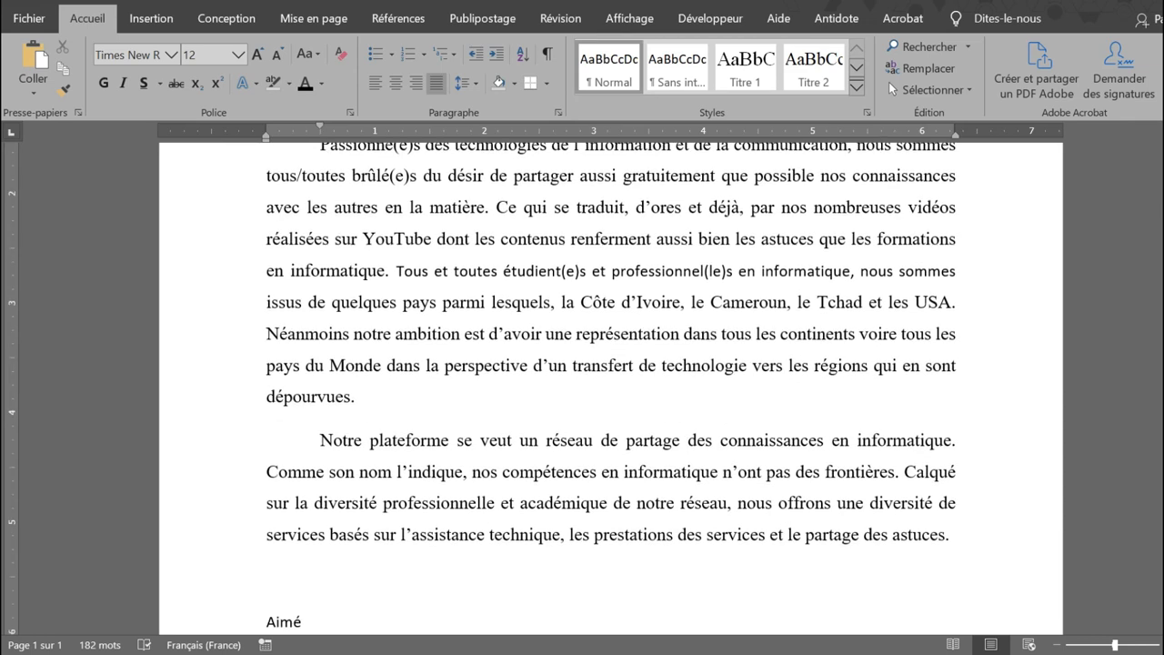
left_click_drag(312, 438, 909, 557)
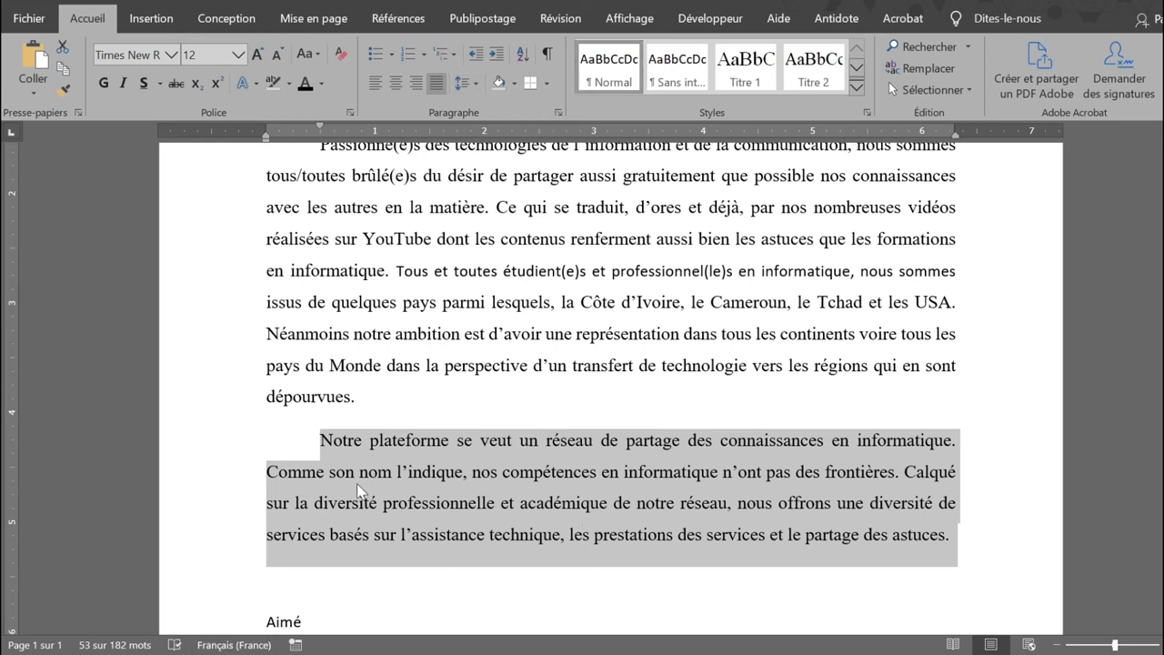
left_click(546, 83)
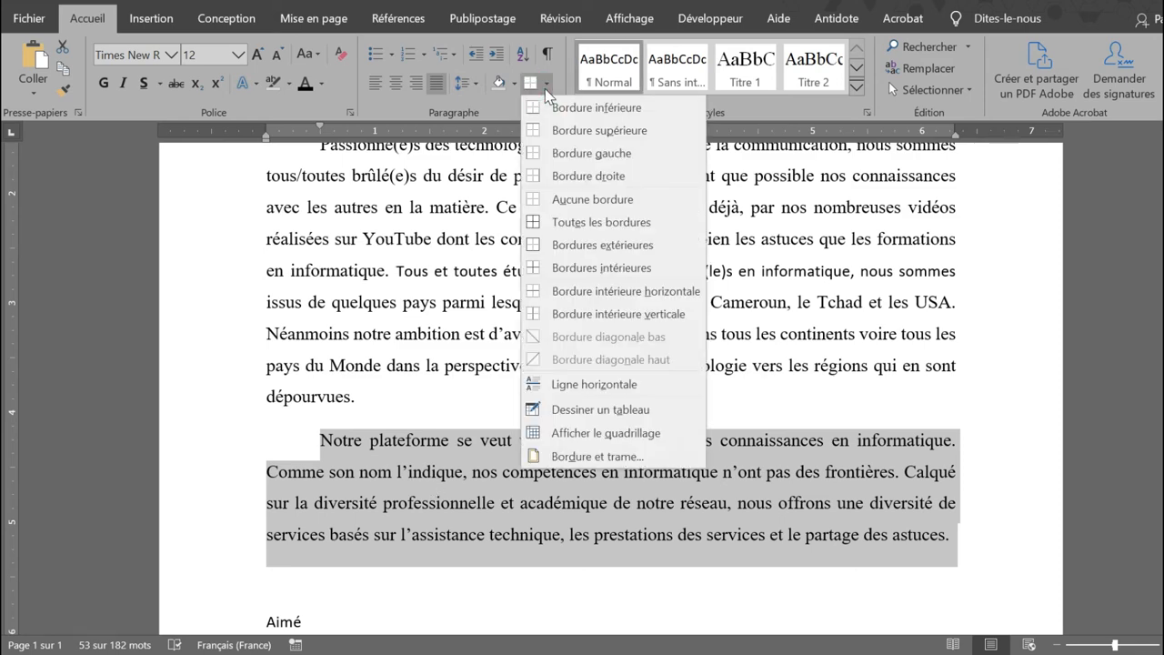
left_click(568, 229)
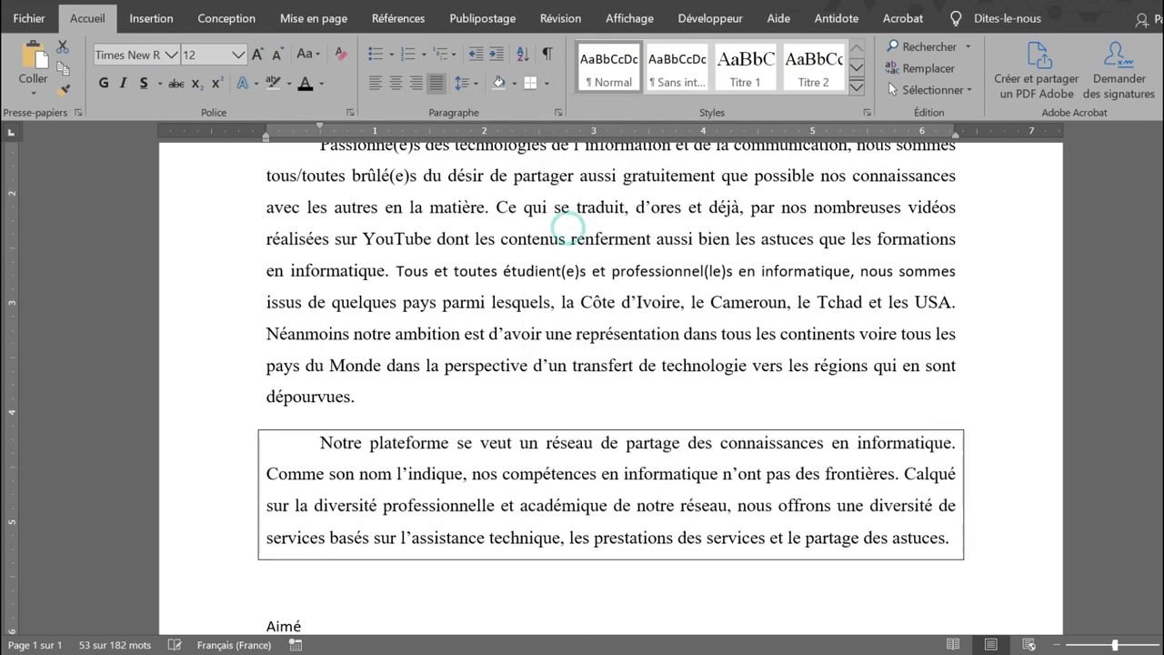
left_click(1018, 454)
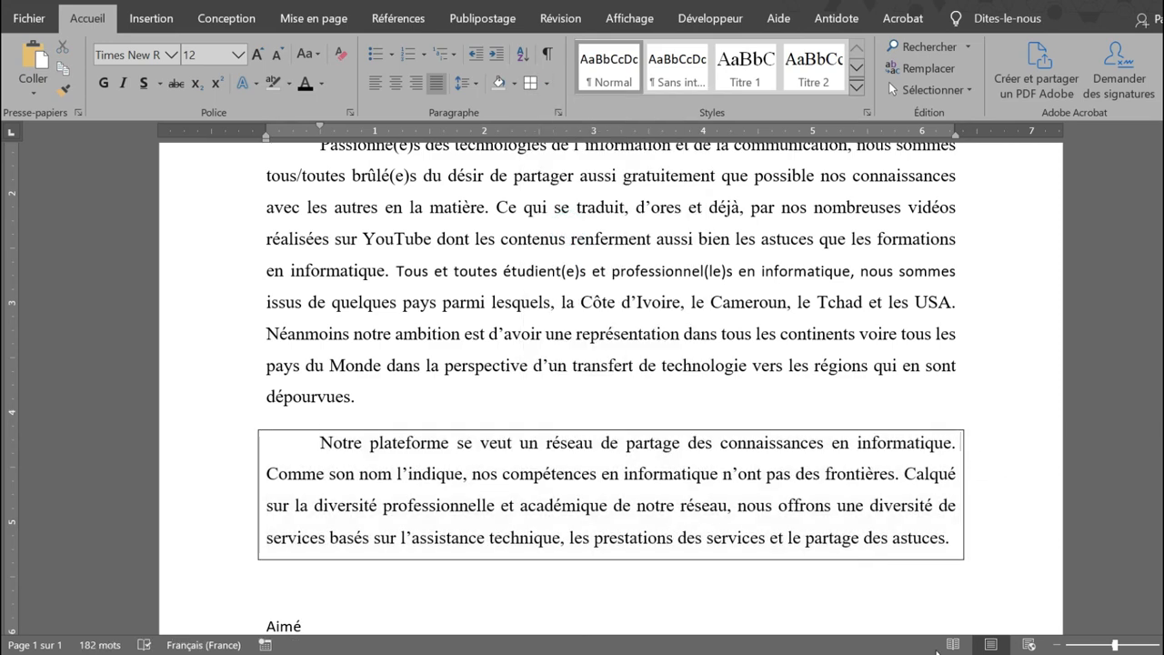
Apply "Toutes les bordures" to the title "QUI SOMMES-NOUS ?" and centre it.
scroll(611, 364, "down", 4)
scroll(611, 364, "up", 9)
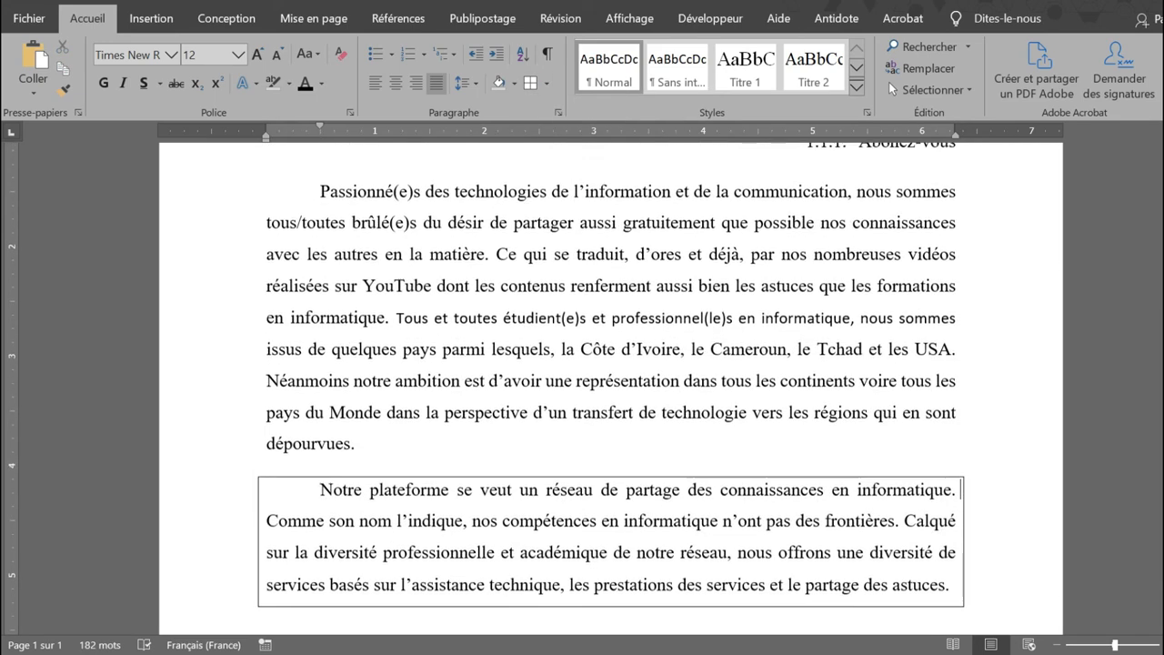
left_click_drag(254, 287, 549, 291)
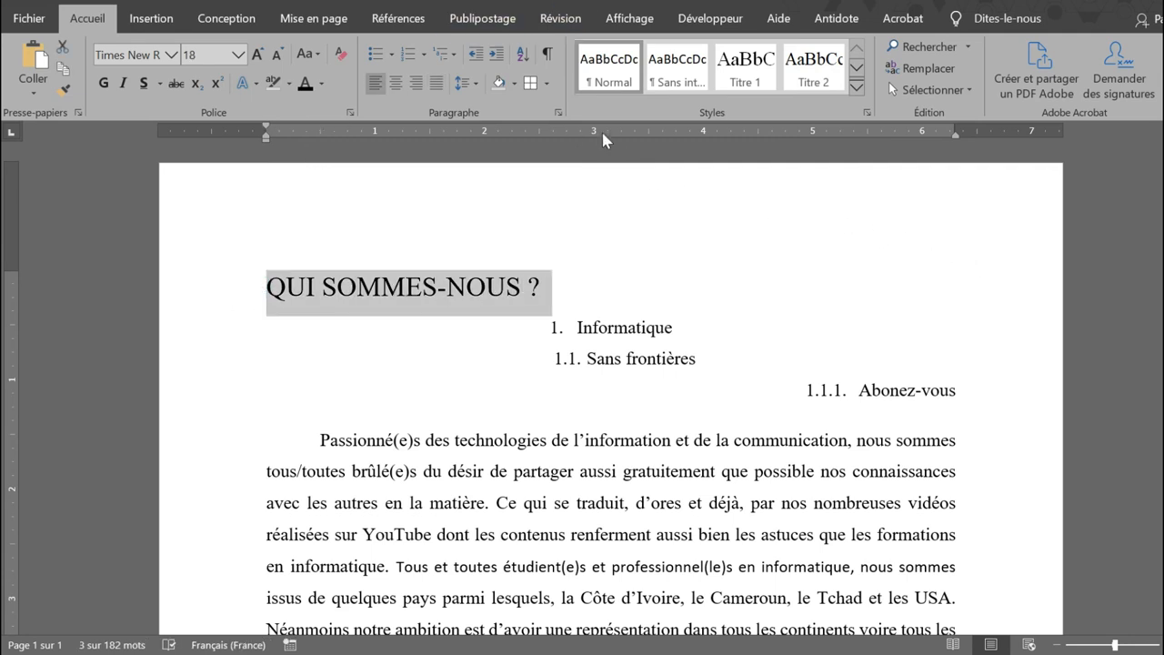
left_click(549, 85)
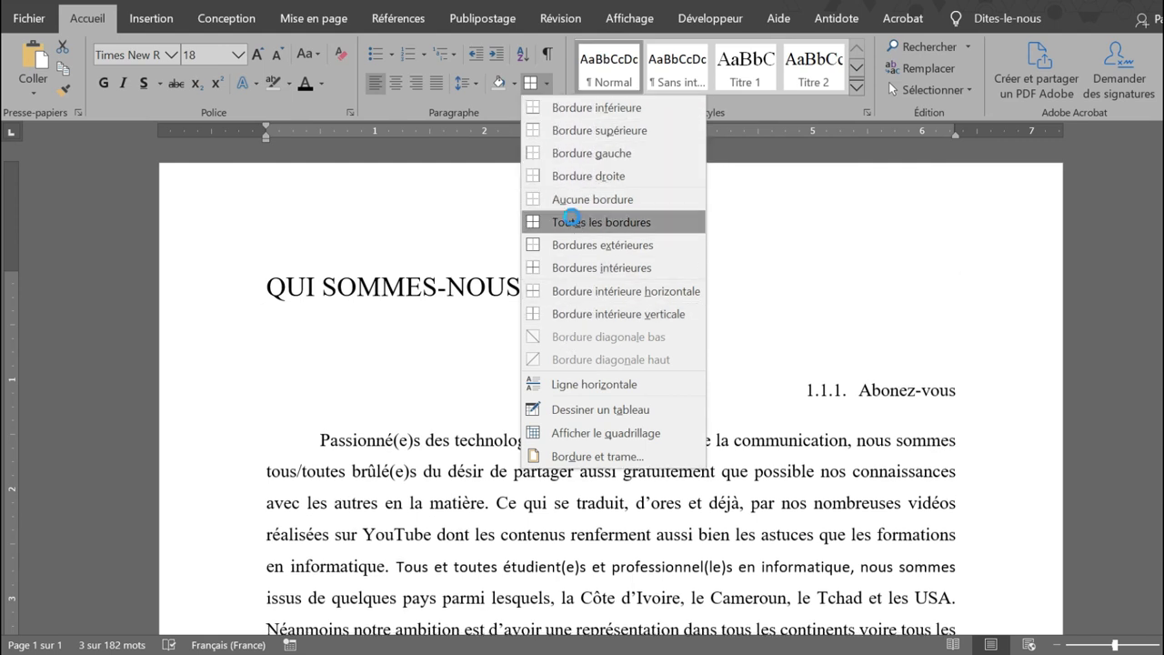
left_click(558, 227)
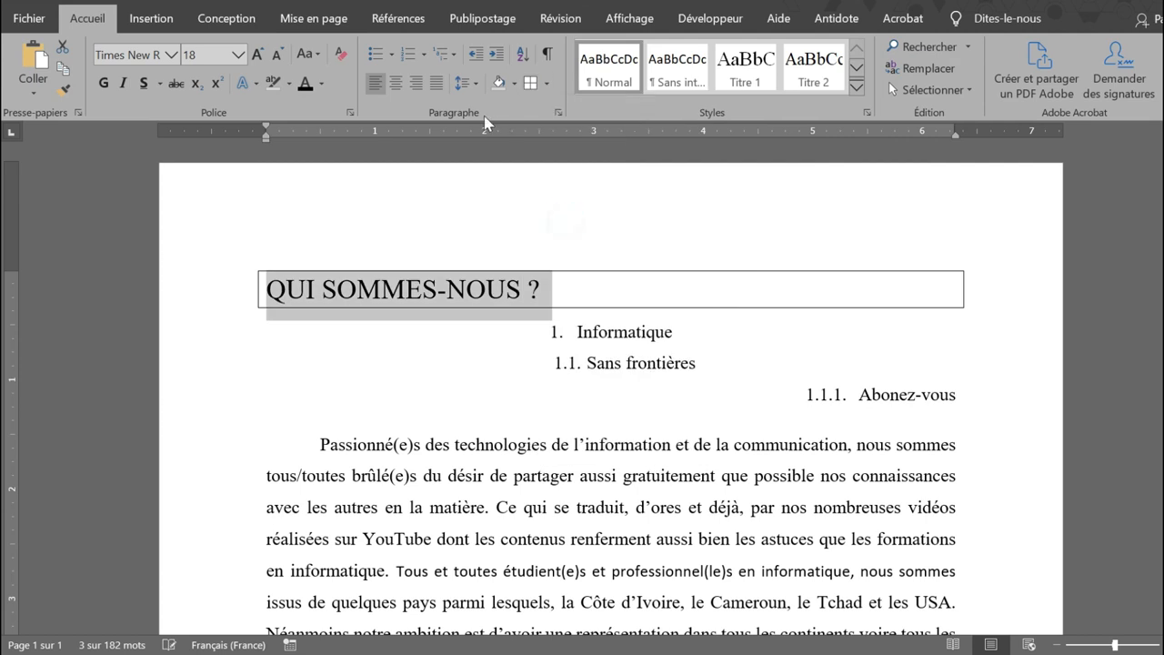
left_click(397, 83)
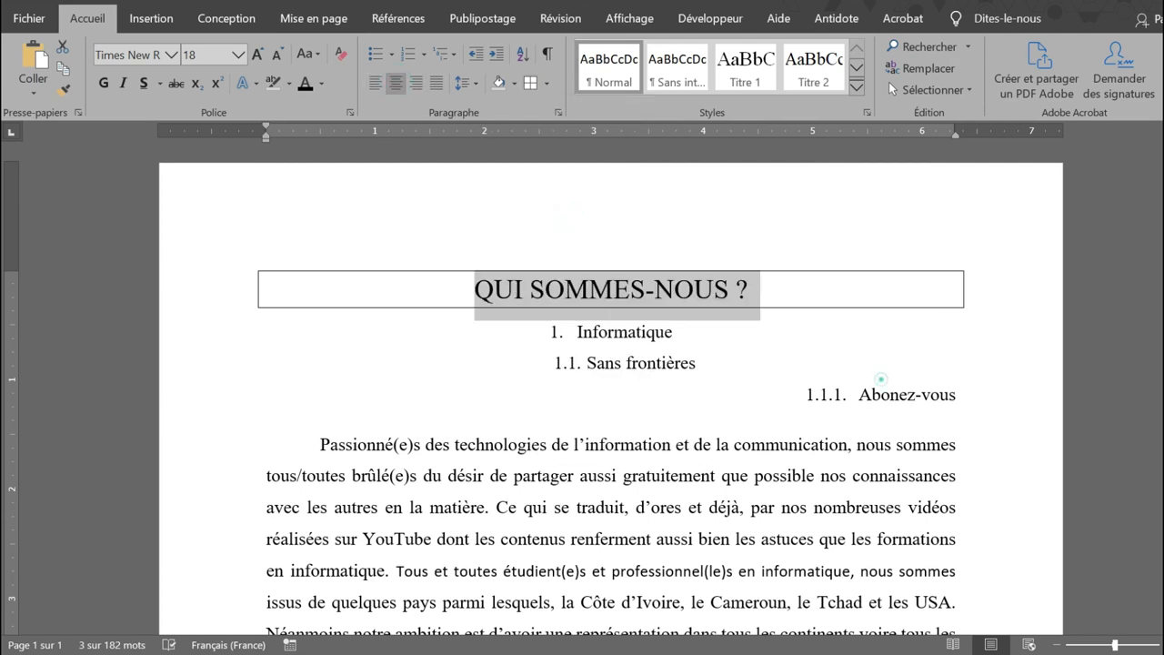
left_click(881, 378)
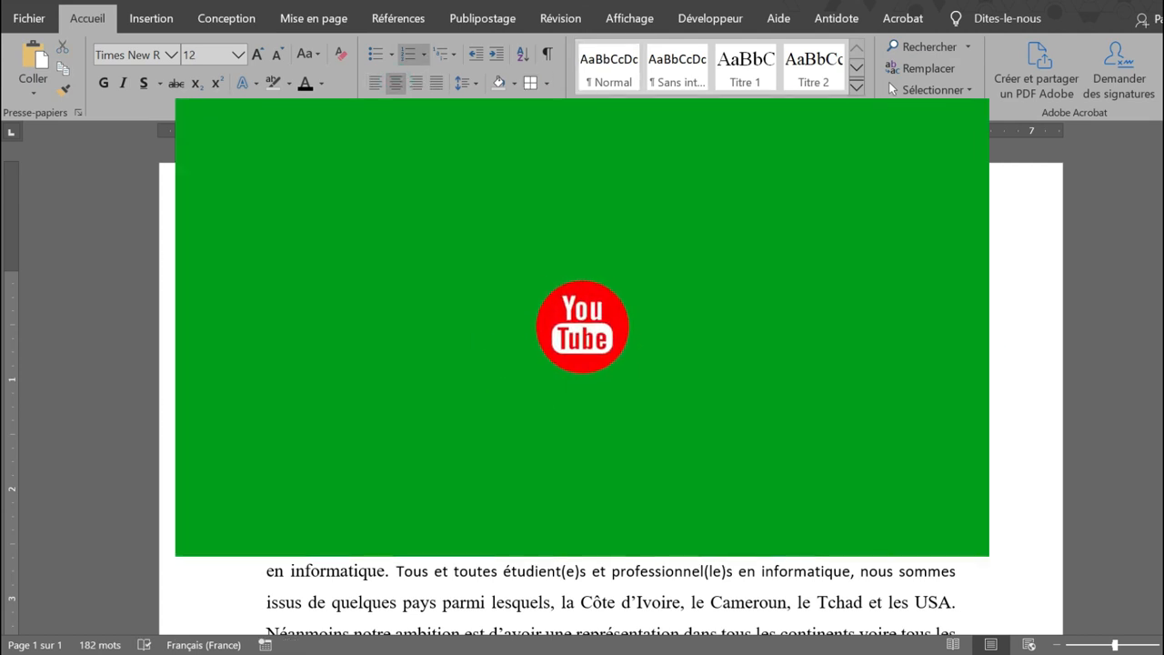